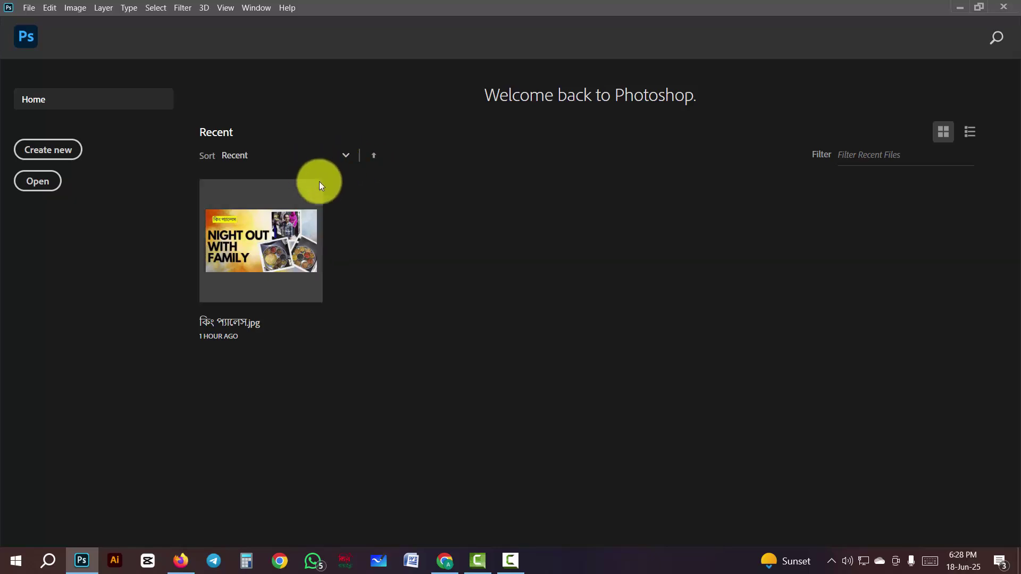
click(110, 7)
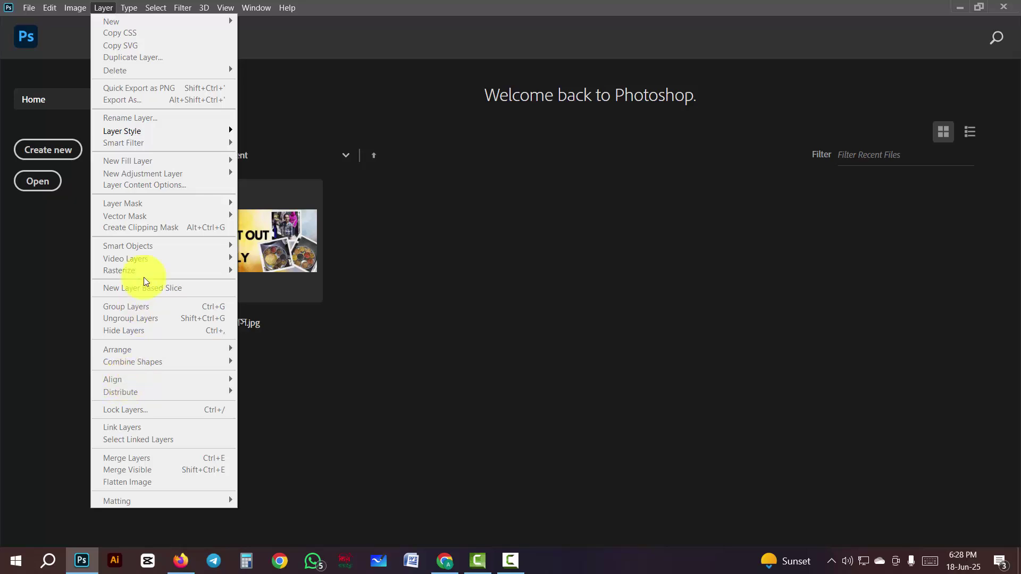
mouse_move(34, 11)
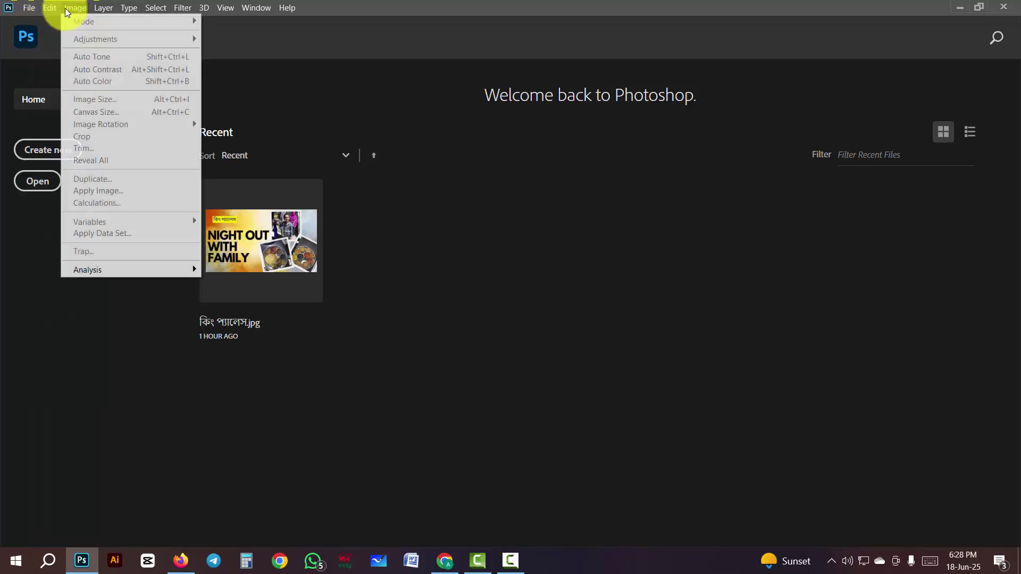
mouse_move(65, 12)
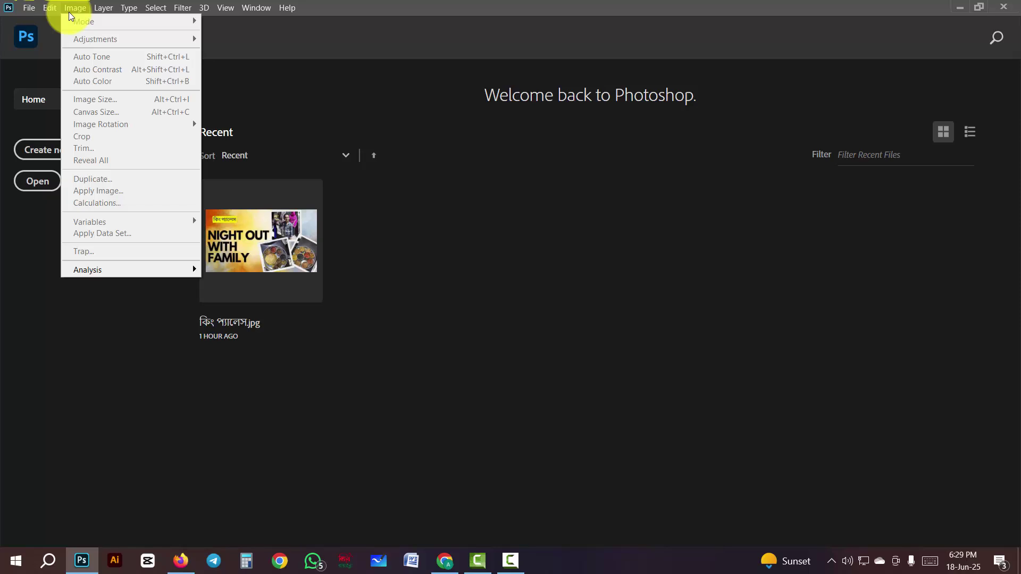
mouse_move(102, 9)
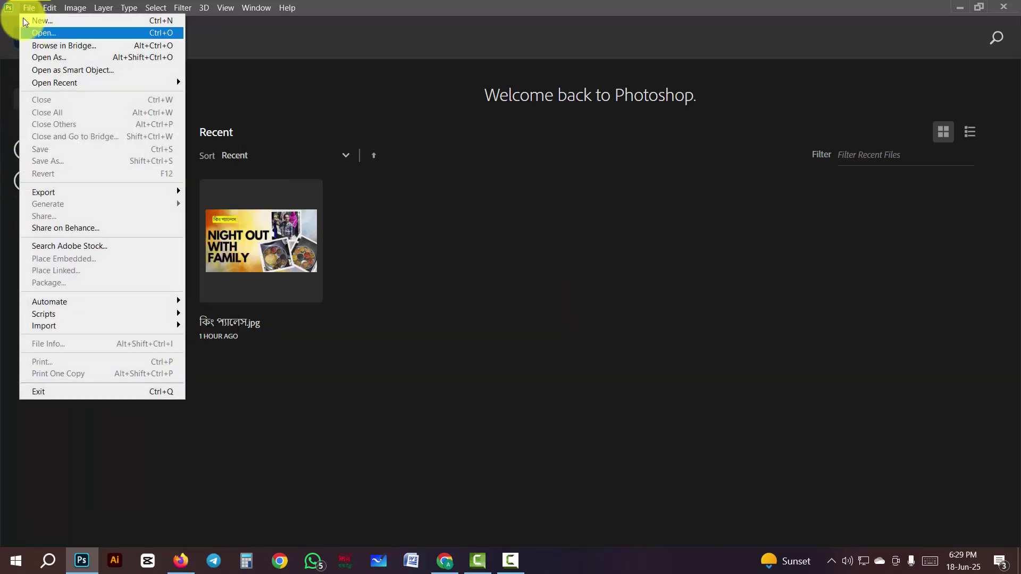
Create a new document from the A4 preset, 210 x 297 mm at 300 ppi
click(35, 21)
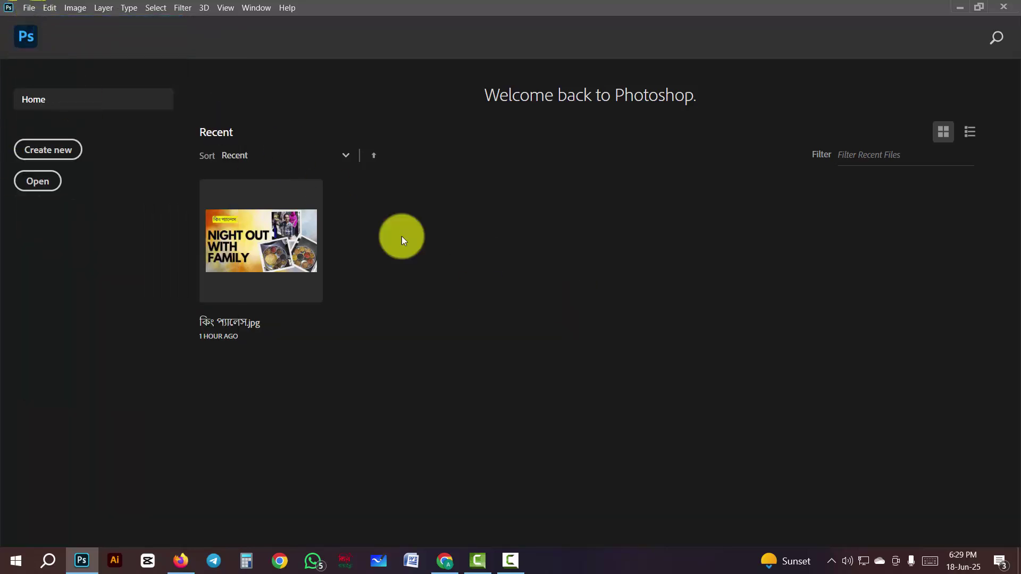
click(510, 303)
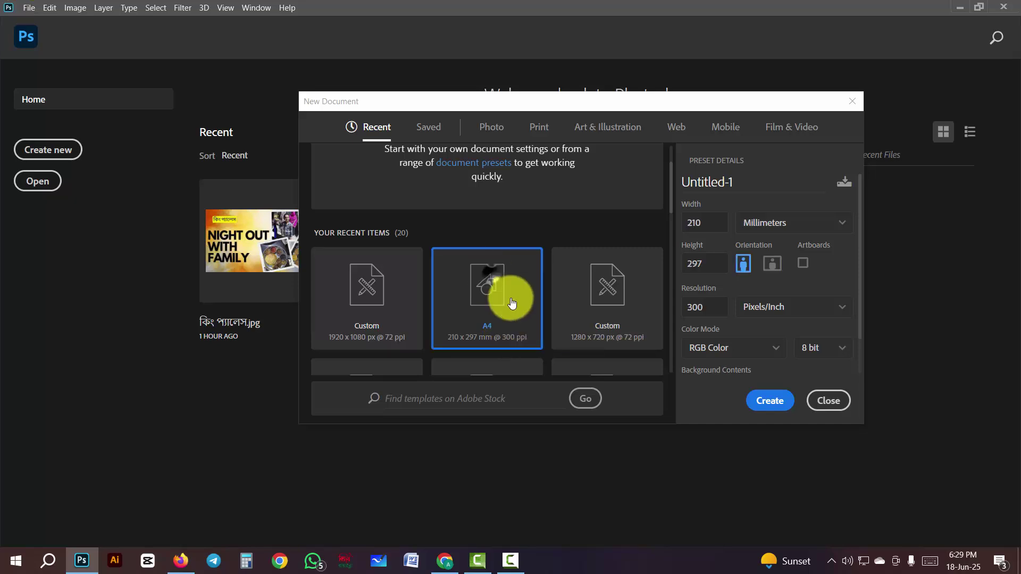
click(766, 401)
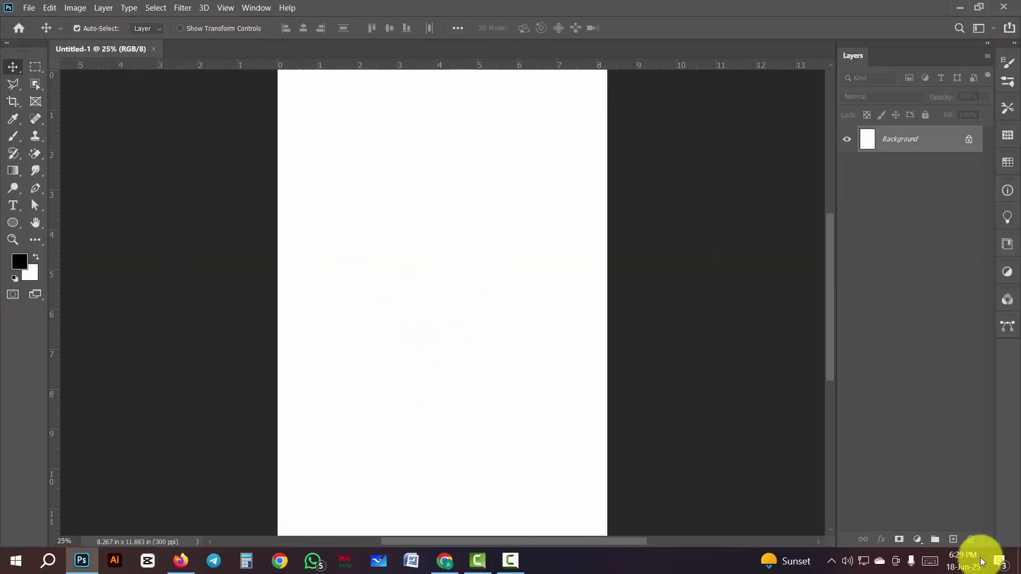
Add a new empty layer and draw a roughly square marquee selection near the page's upper-left corner
click(953, 539)
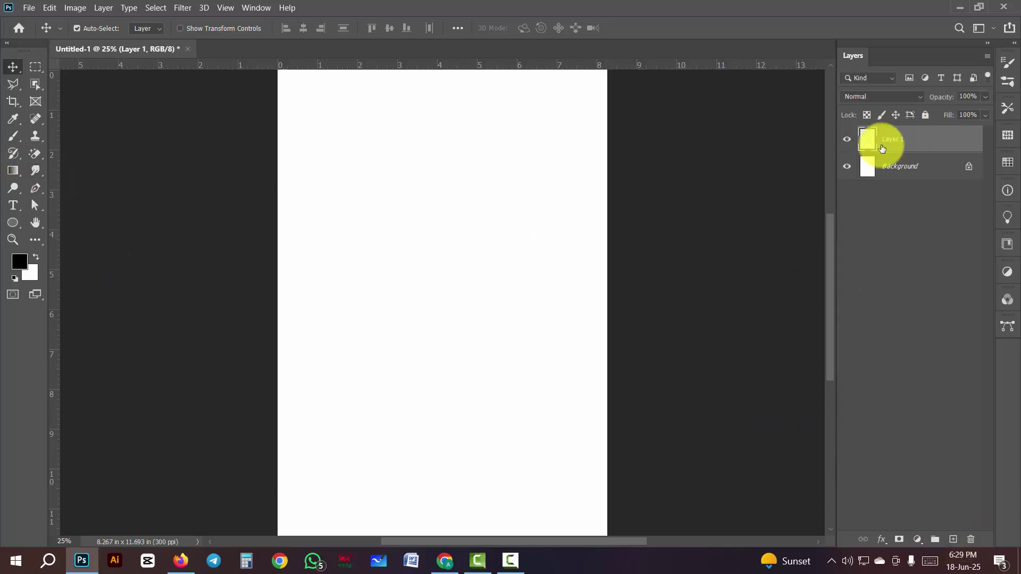
click(35, 67)
drag(295, 135, 362, 208)
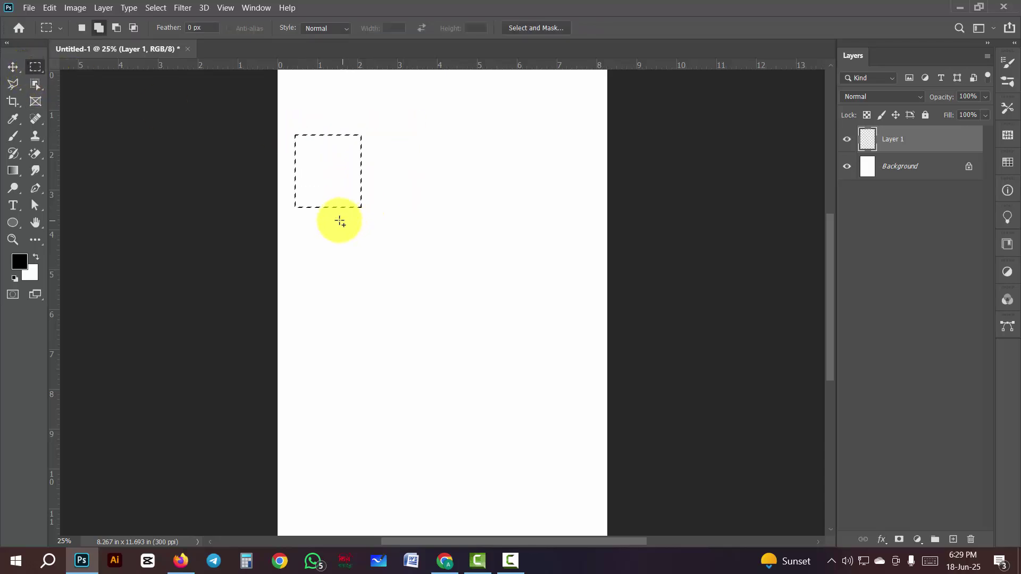
Fill the selection with a bright red foreground color and move the red square to the upper middle of the page
click(20, 262)
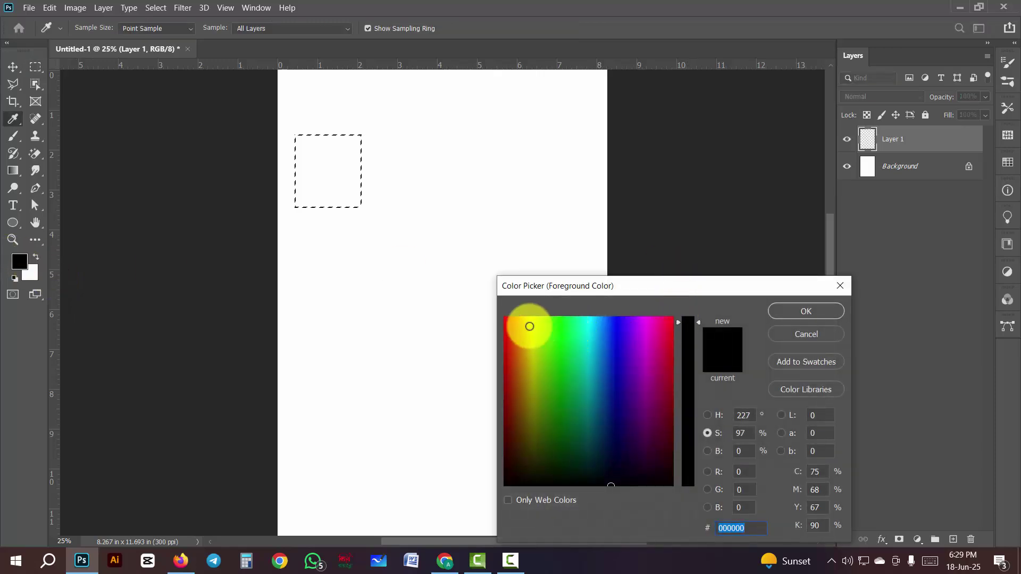
click(511, 319)
click(806, 311)
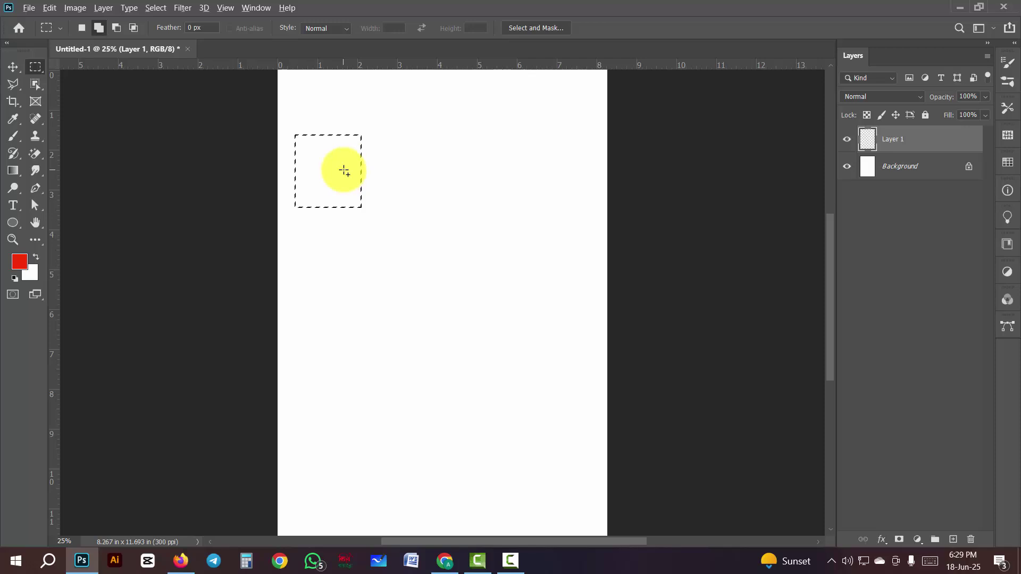
key(alt+BackSpace)
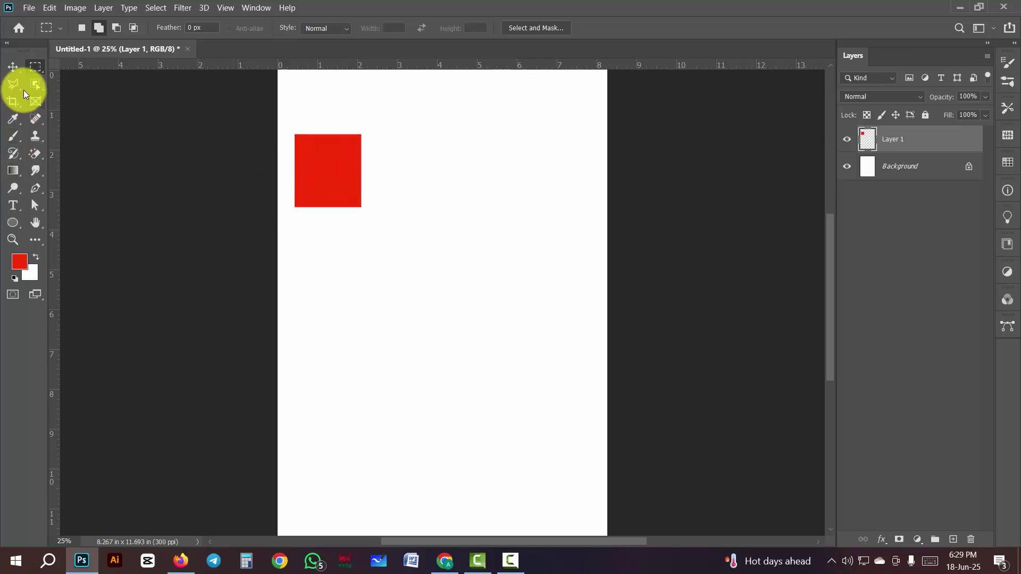
click(13, 67)
drag(347, 183, 443, 258)
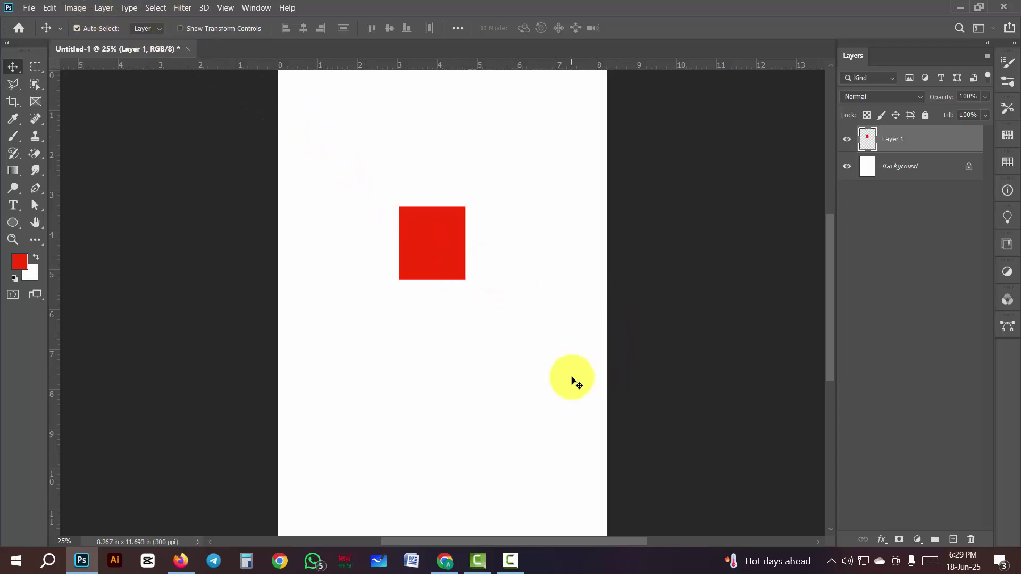
Select the whole canvas and align the red square to its left edge, right edge and horizontal center in turn
key(ctrl+a)
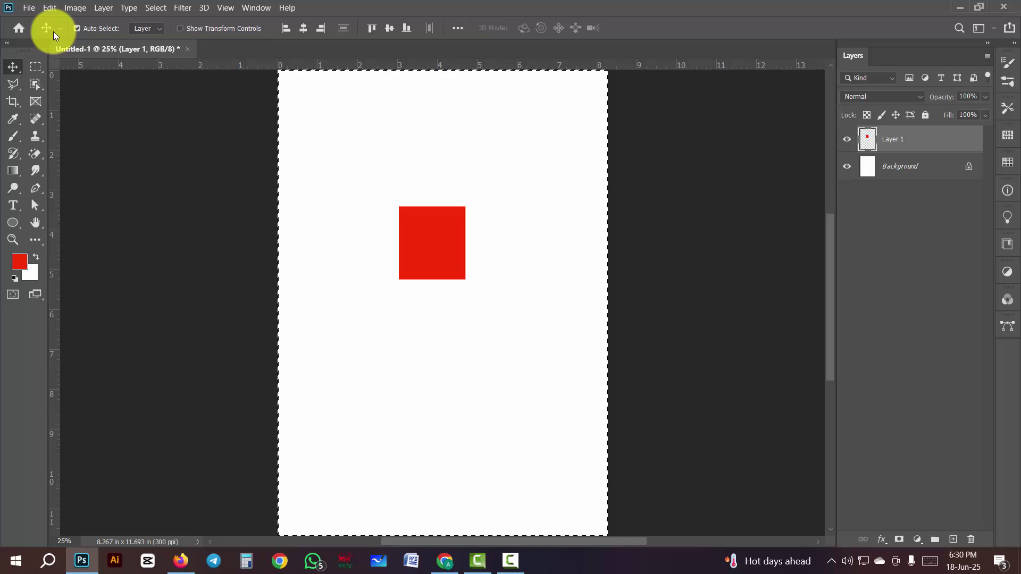
click(286, 27)
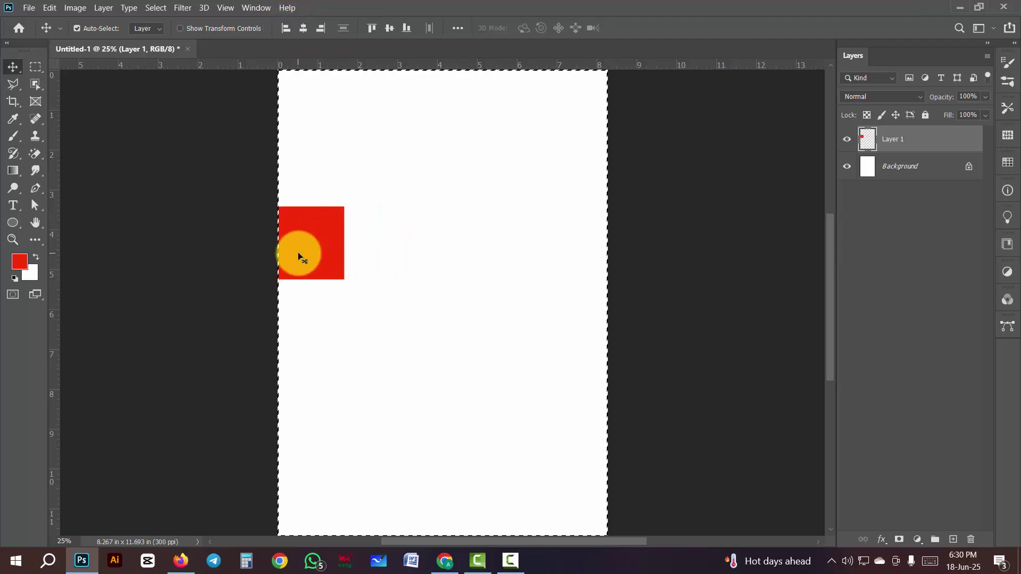
click(320, 30)
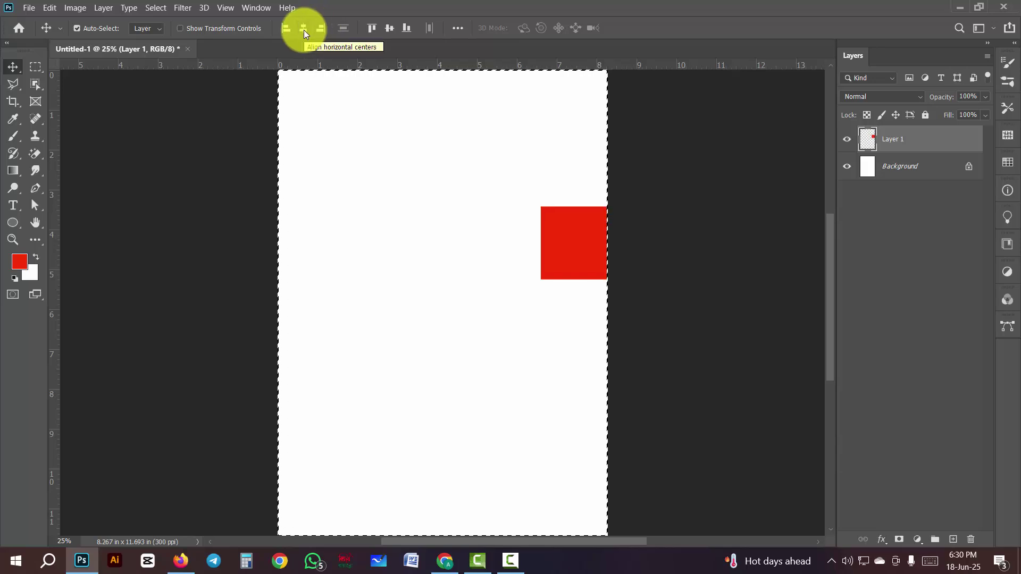
click(304, 30)
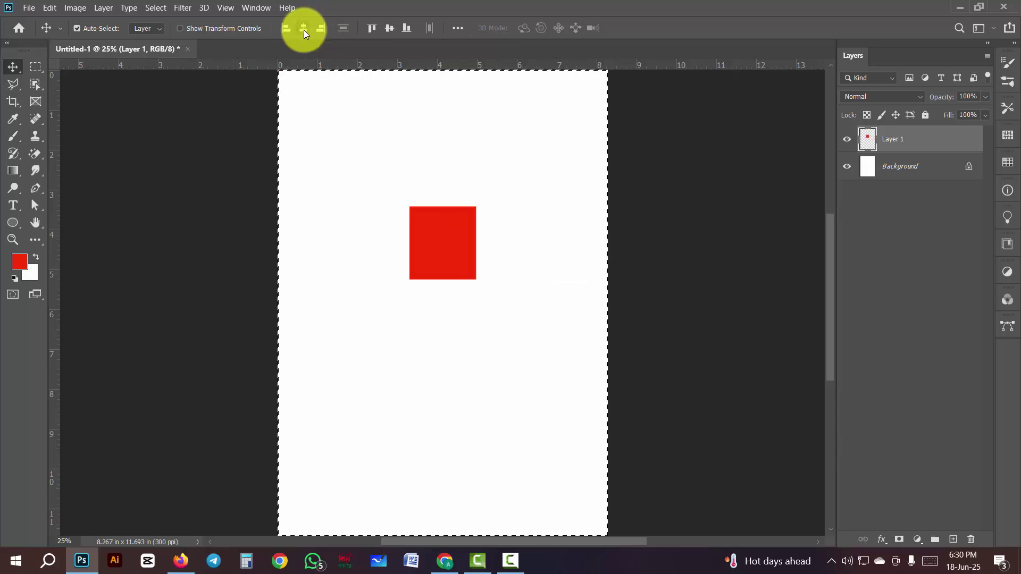
Align the red square to the canvas's top edge, bottom edge and vertical center in turn
click(374, 29)
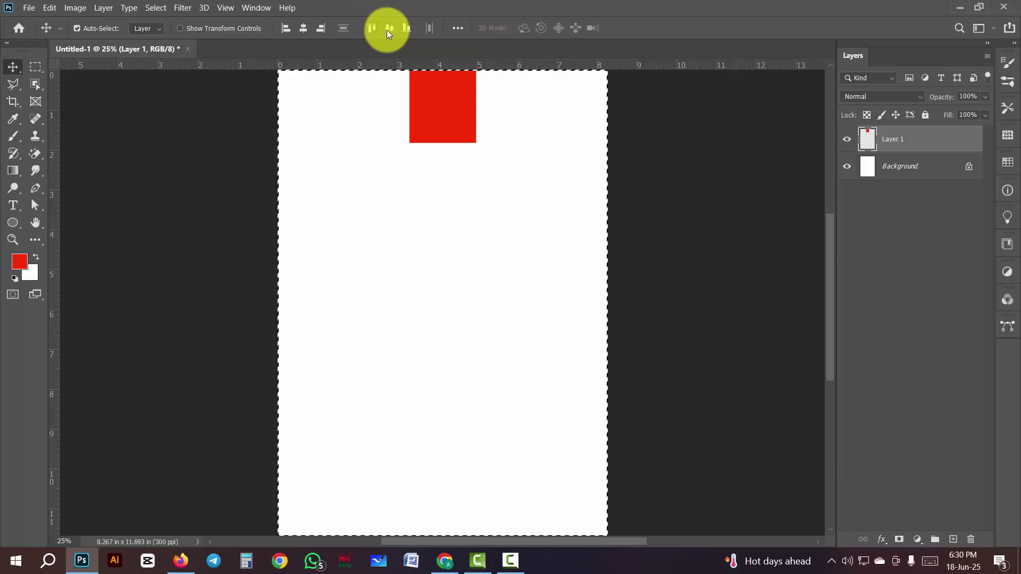
click(407, 31)
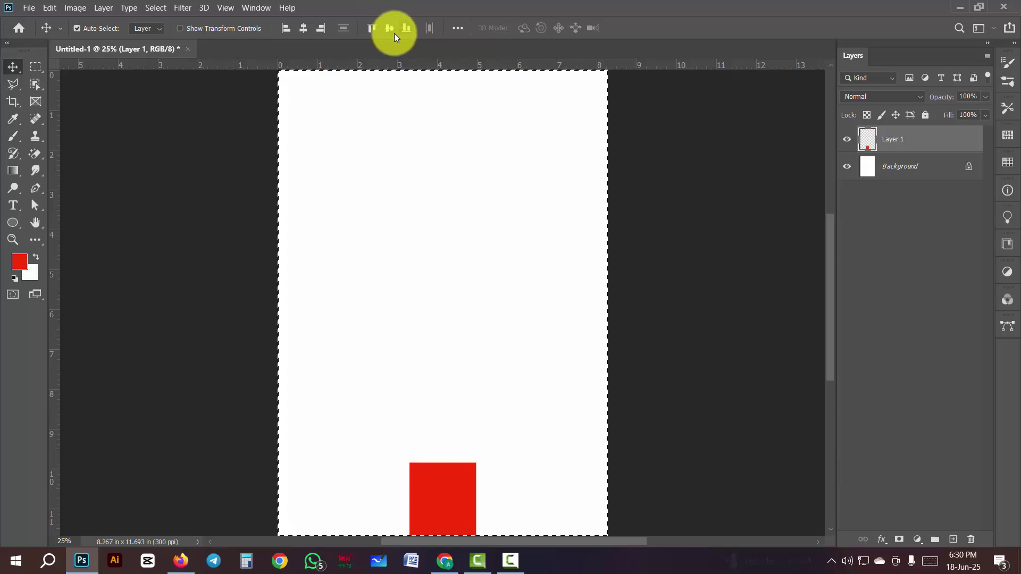
click(389, 29)
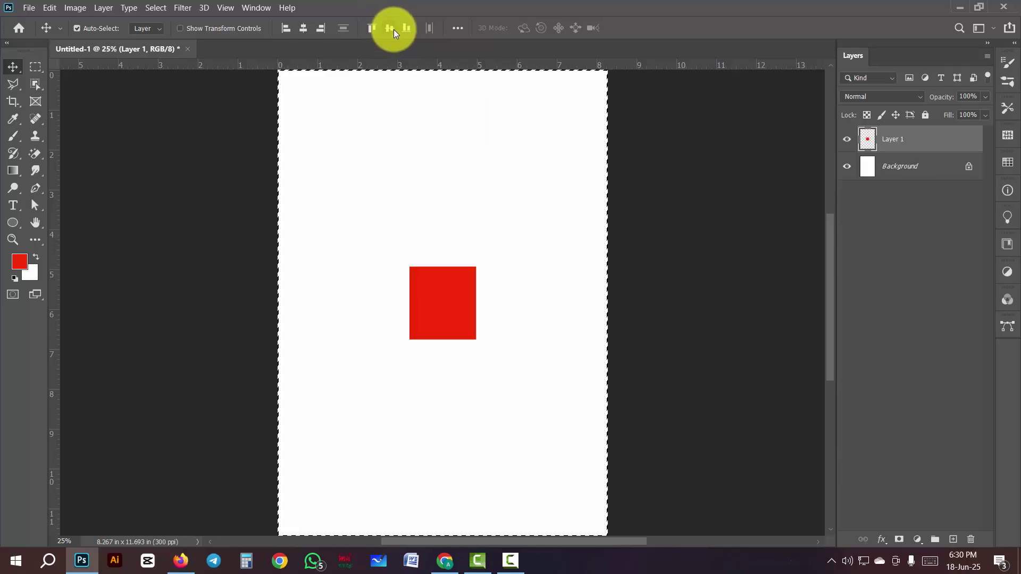
Align the red square left, then to the bottom edge and horizontal center of the canvas, and deselect
click(291, 30)
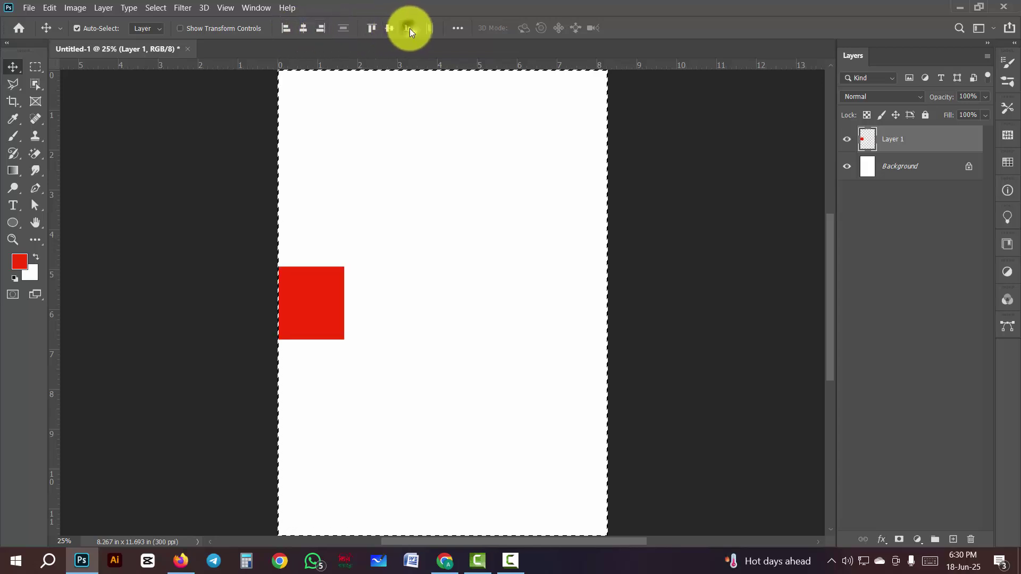
click(409, 28)
click(301, 28)
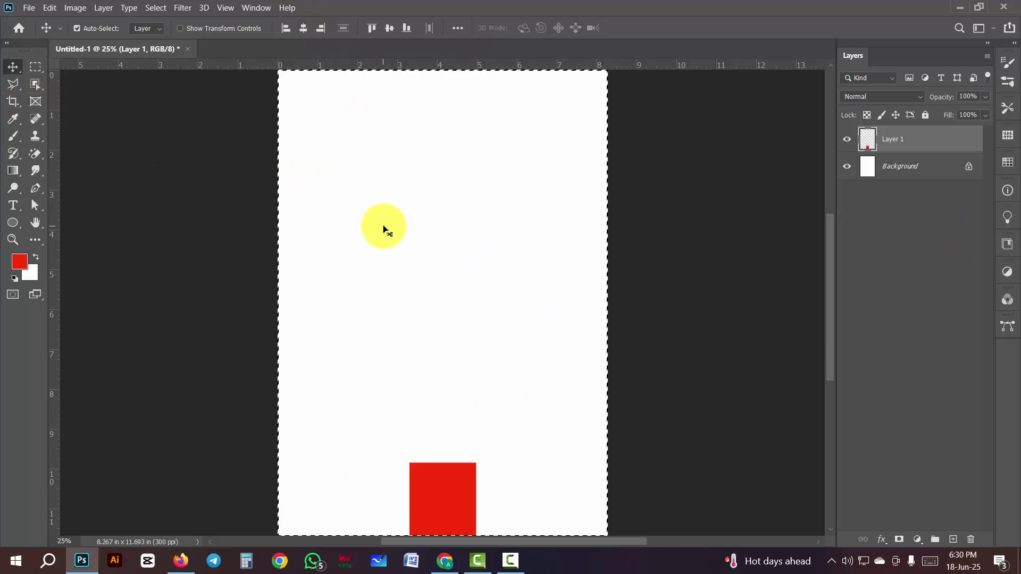
key(ctrl+d)
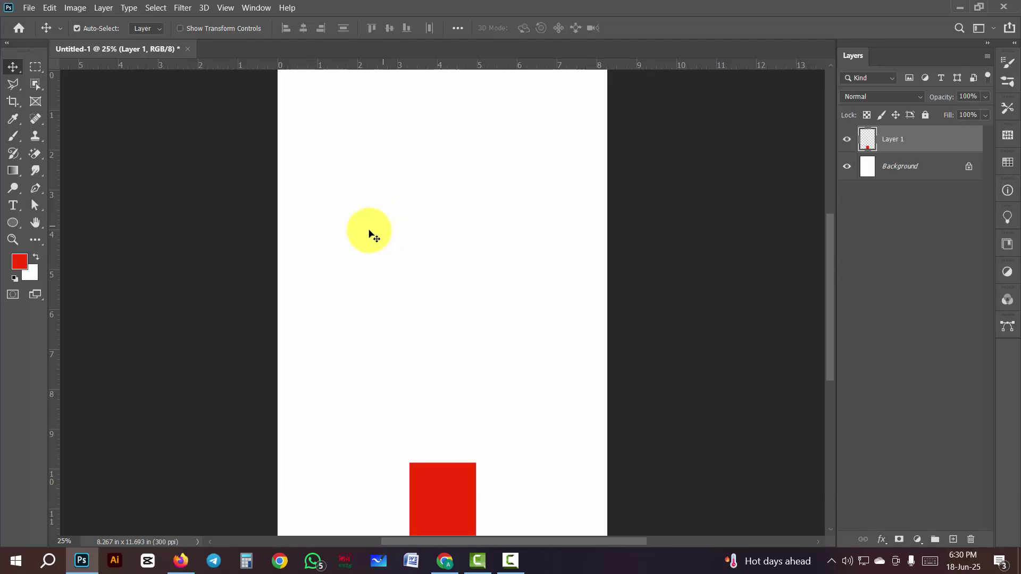
Move the red square to the upper-left area of the page and duplicate its layer five times
drag(454, 495, 342, 203)
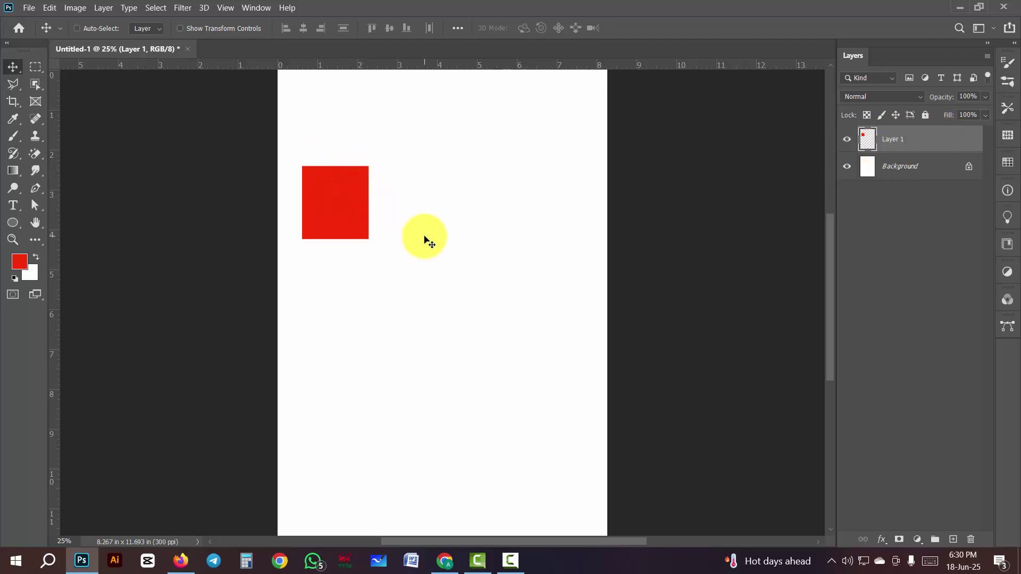
key(ctrl)
key(ctrl)
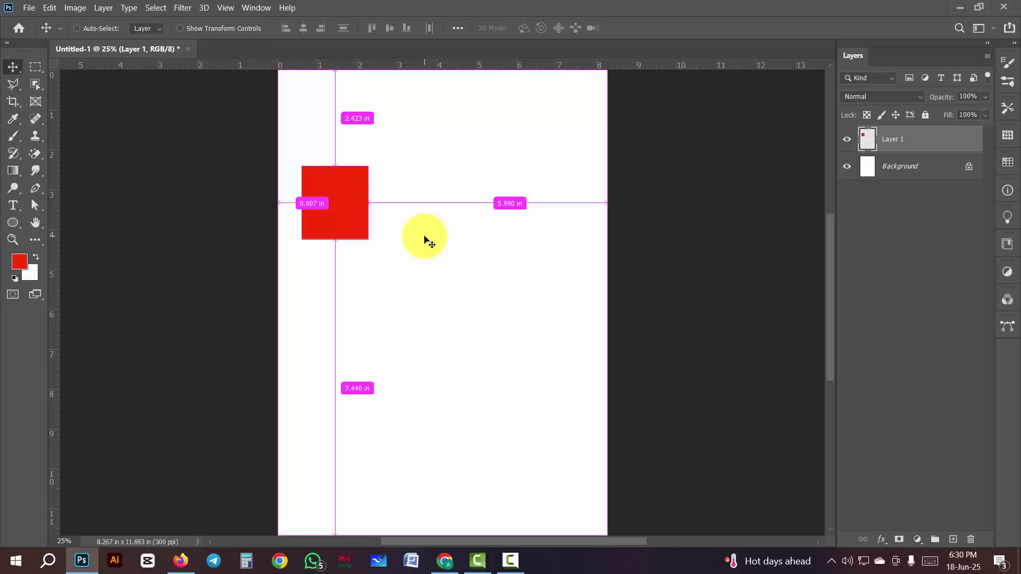
key(ctrl+j)
key(ctrl+j)
key(ctrl+j)
key(ctrl+j)
key(ctrl+j)
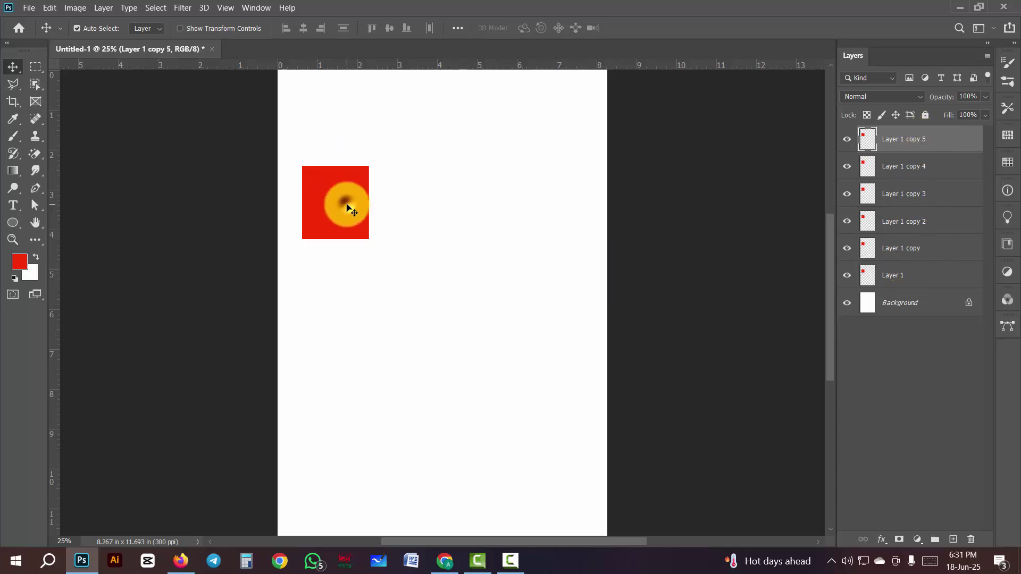
Spread out four of the copies: three in an uneven row beside the original and one partly off the page's left edge
drag(350, 205, 422, 212)
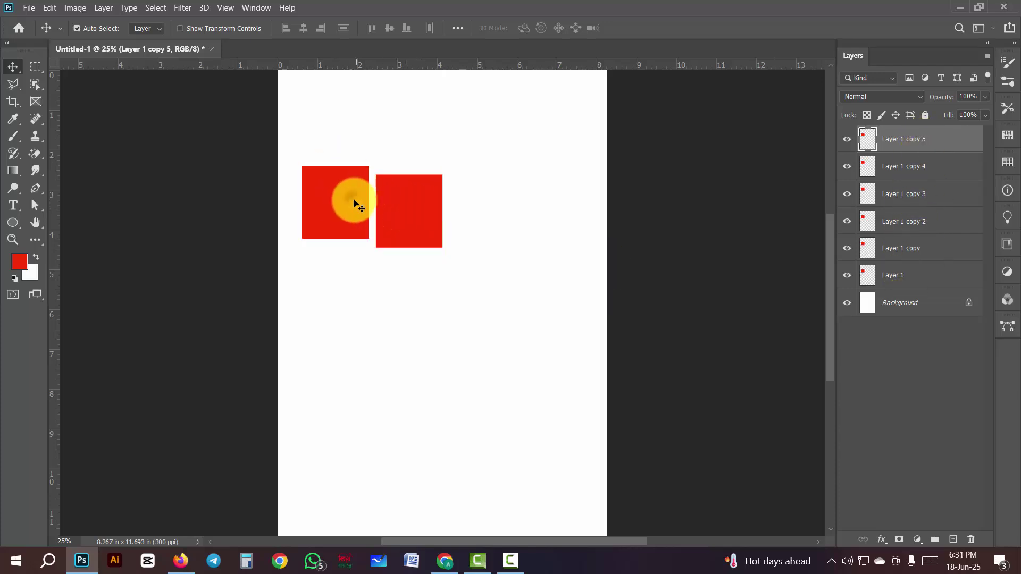
drag(347, 201, 568, 231)
click(365, 221)
drag(311, 247, 298, 231)
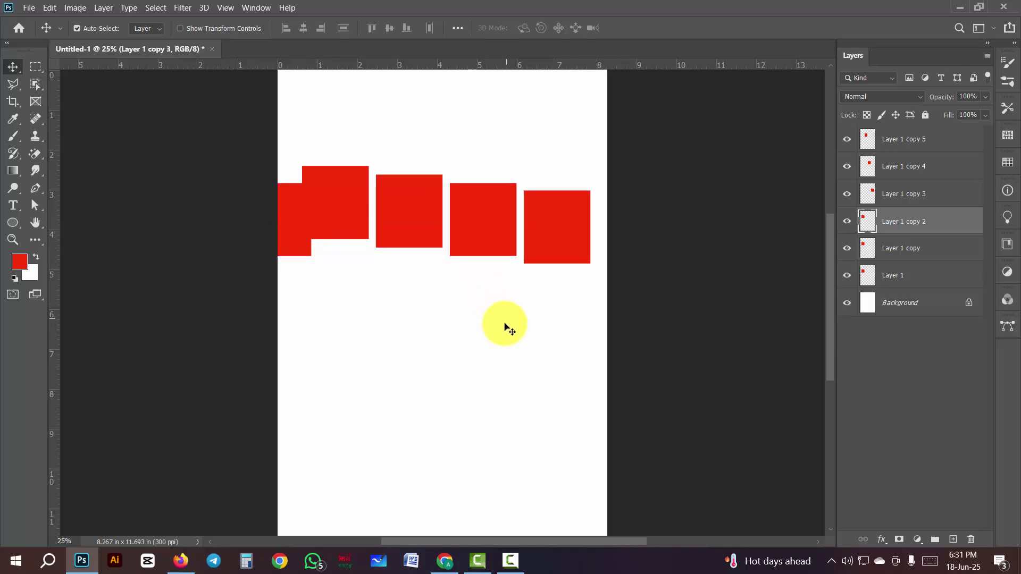
Select the layers of the three separate red squares in the lower part of the page
click(904, 275)
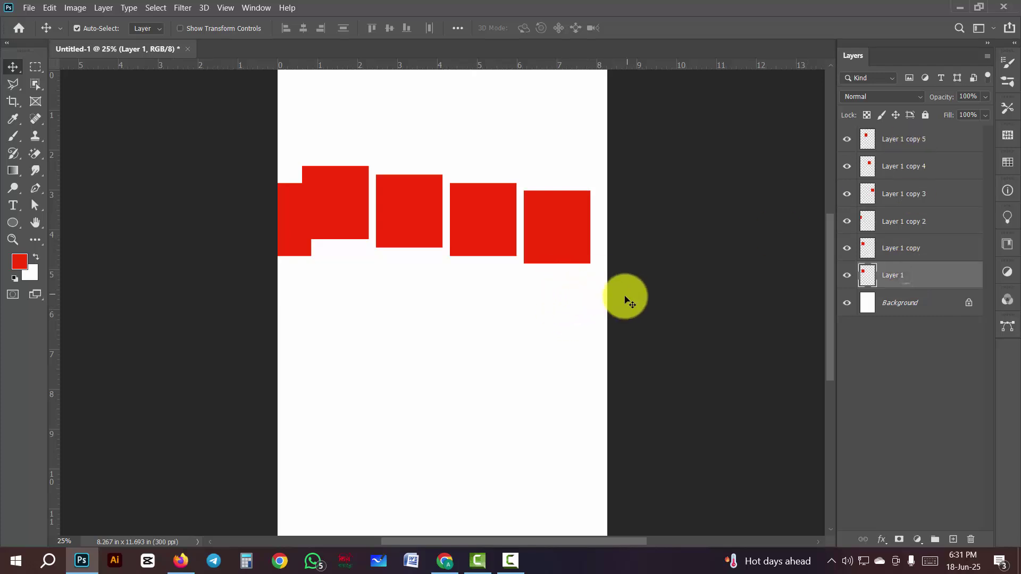
drag(623, 298, 267, 164)
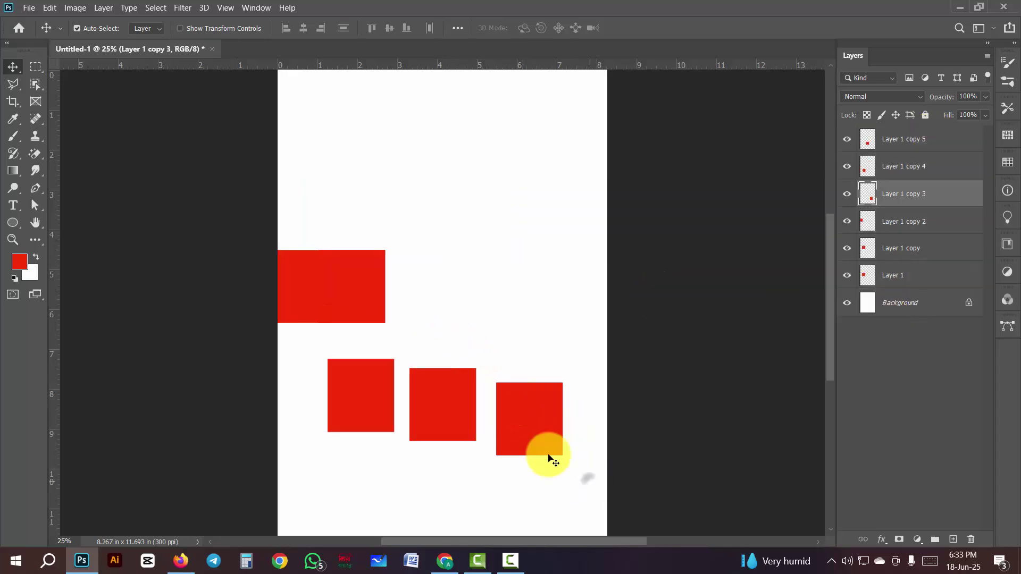
drag(549, 456, 333, 406)
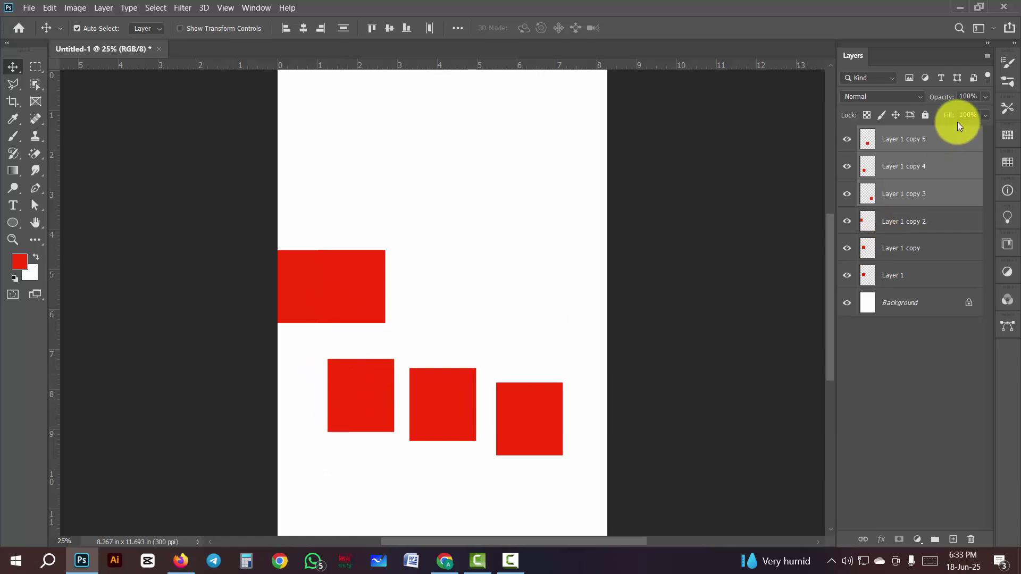
Try distributing the three selected squares by their horizontal centers, and undo the distribution
click(107, 7)
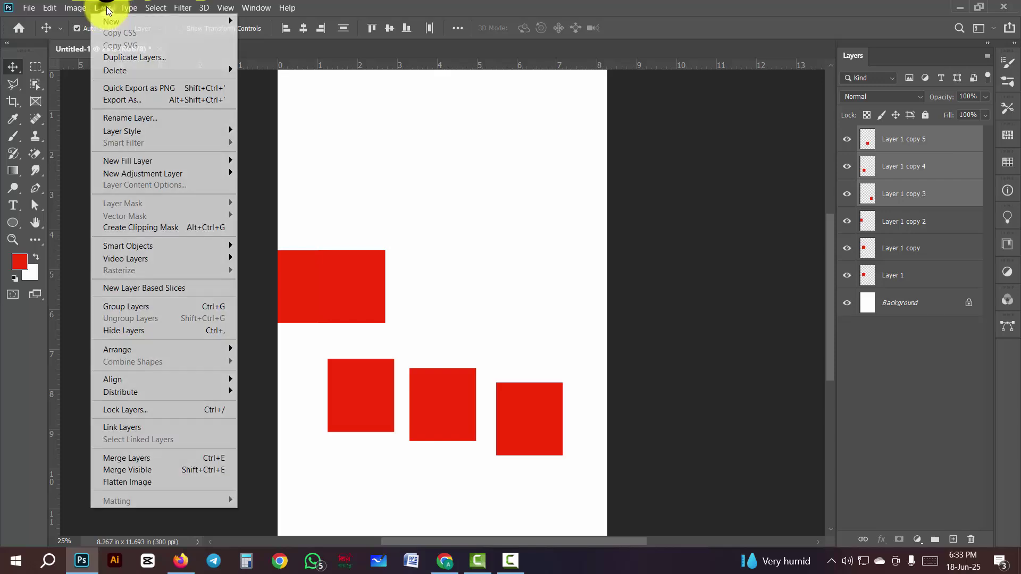
mouse_move(139, 392)
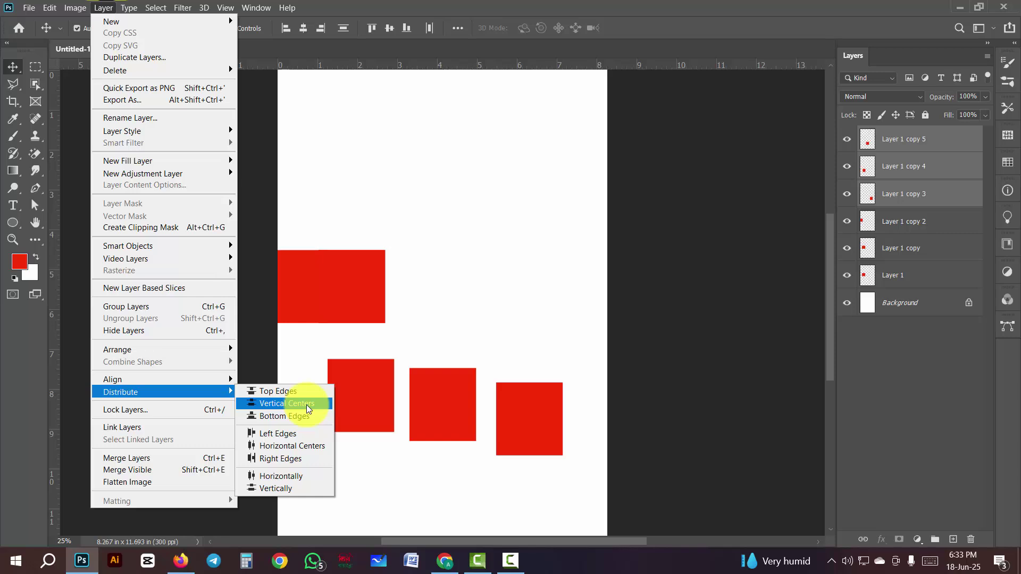
click(295, 448)
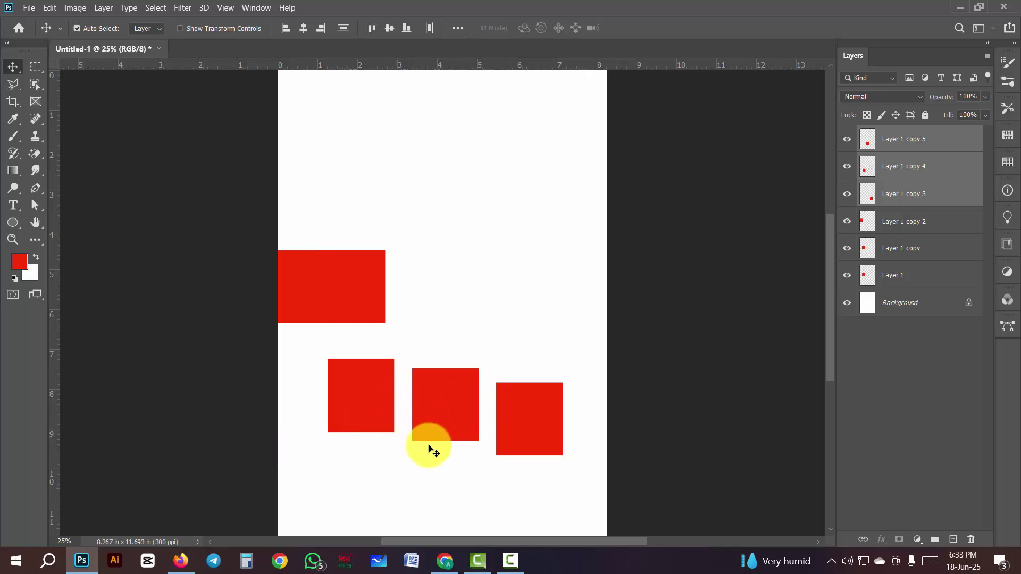
key(ctrl+z)
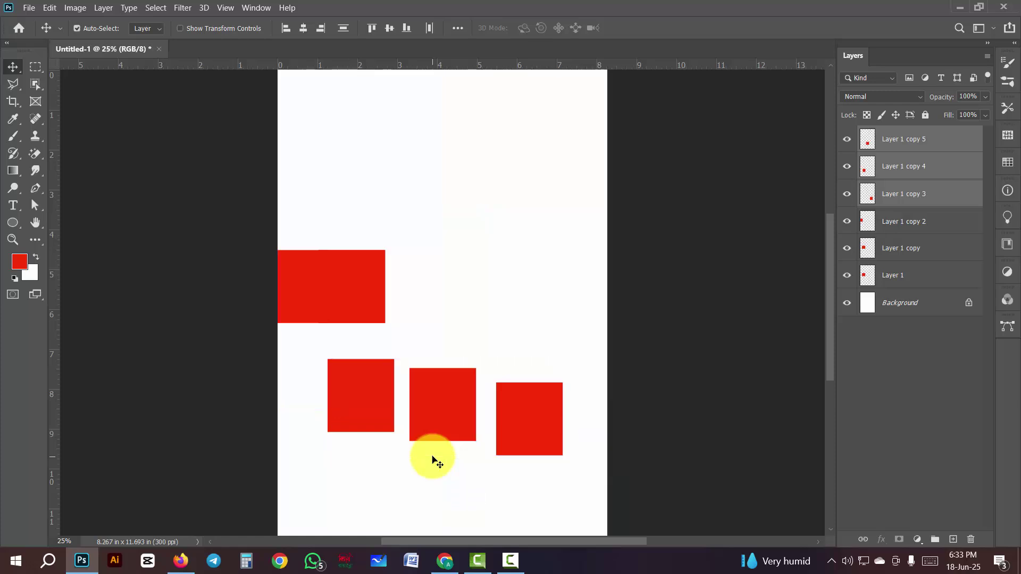
Shift the three lower squares into an uneven row with a wider gap before the last one, and select all three
drag(371, 410, 320, 420)
click(462, 455)
drag(404, 404, 355, 413)
drag(308, 407, 325, 411)
drag(485, 413, 490, 401)
drag(567, 455, 304, 392)
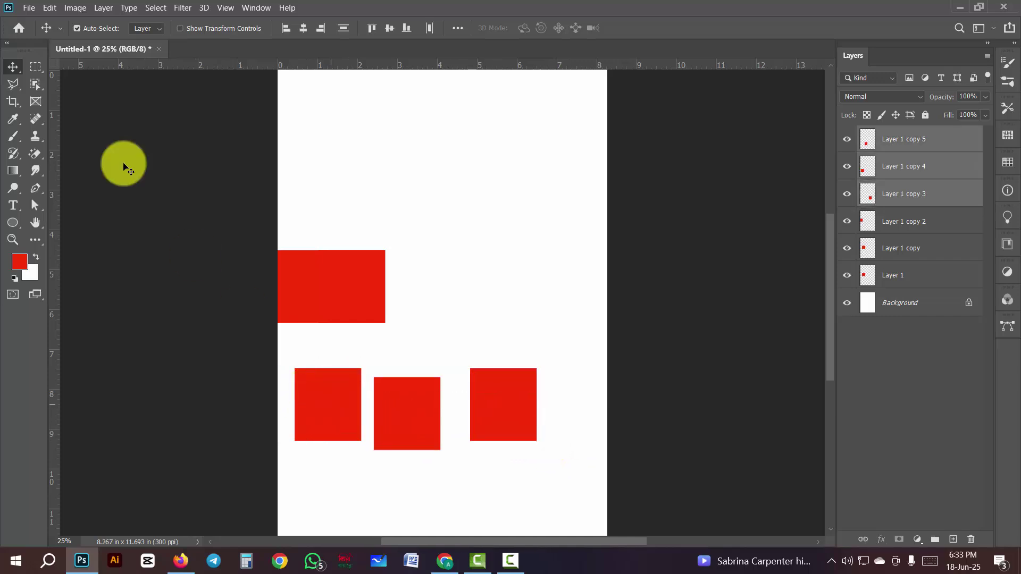
Distribute the three selected squares by their horizontal centers
click(102, 7)
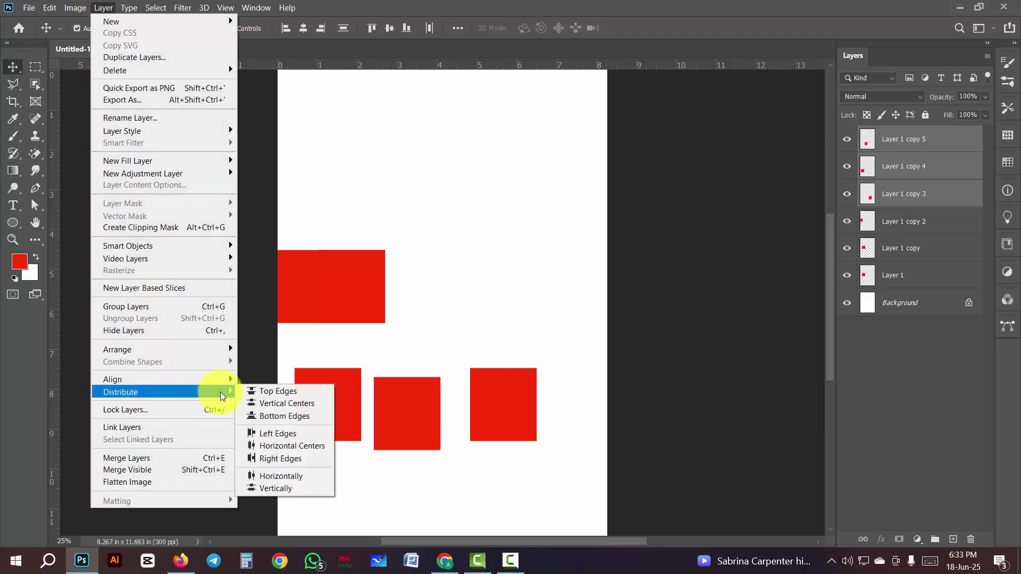
click(298, 448)
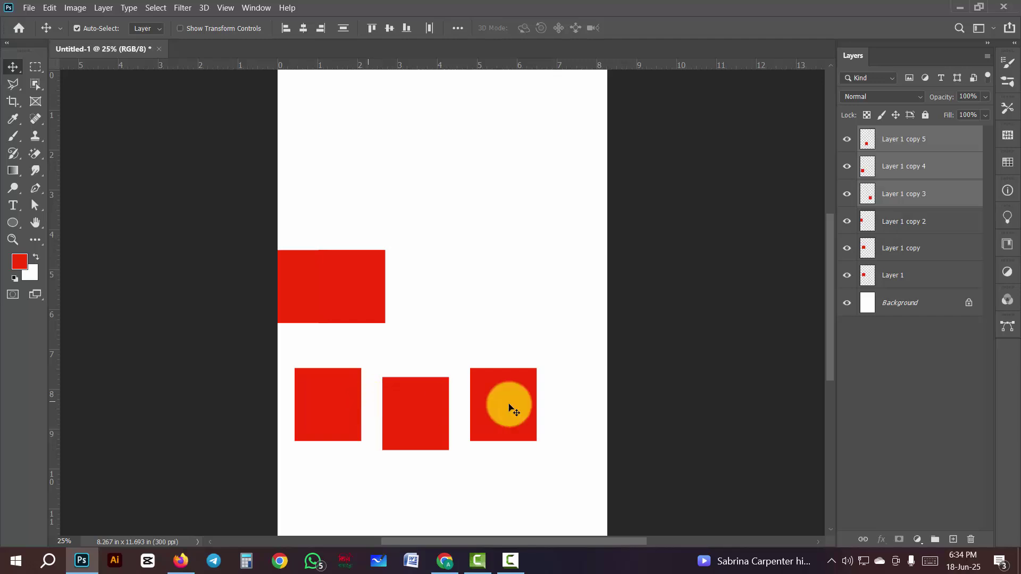
click(105, 7)
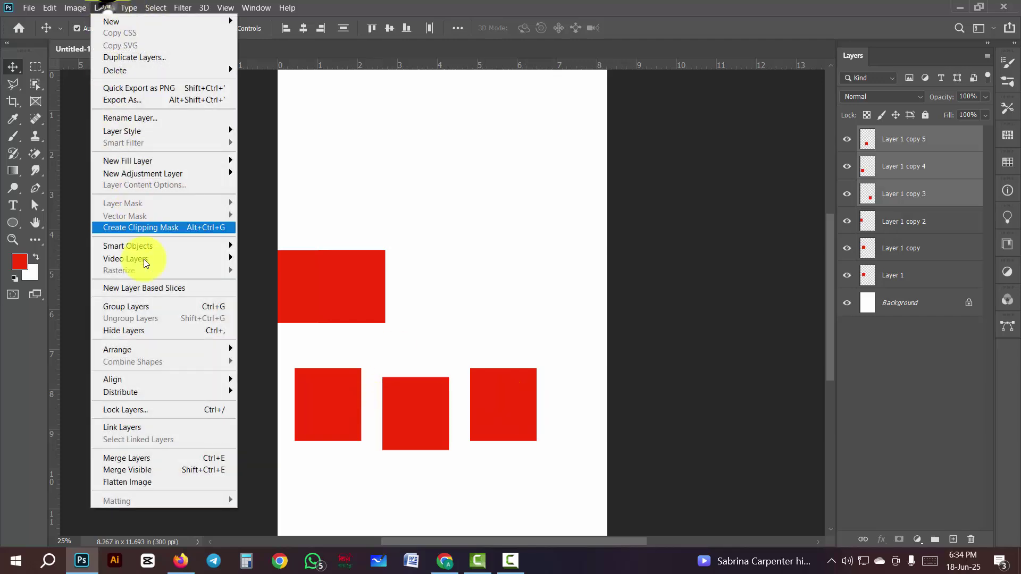
mouse_move(155, 391)
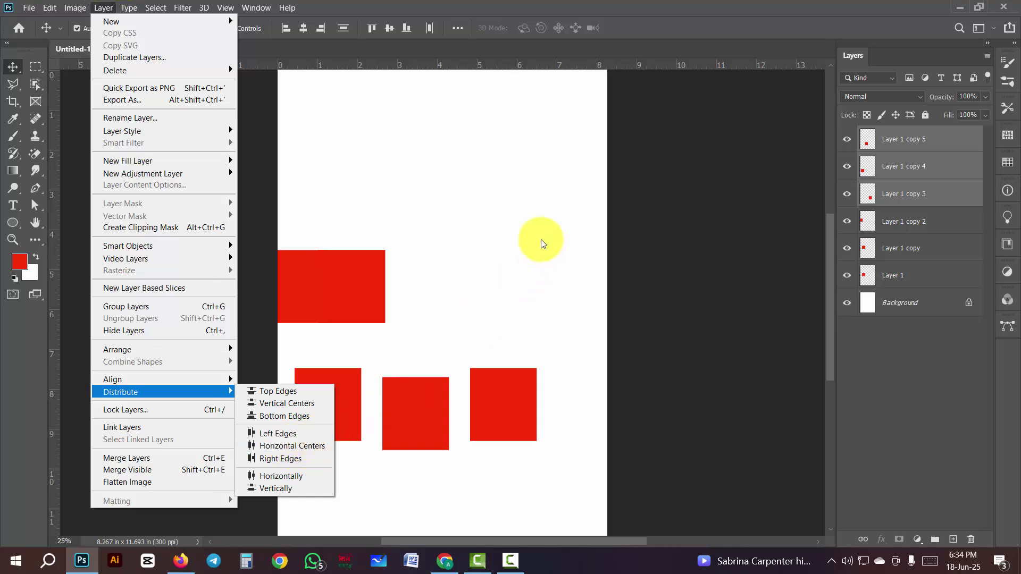
click(526, 229)
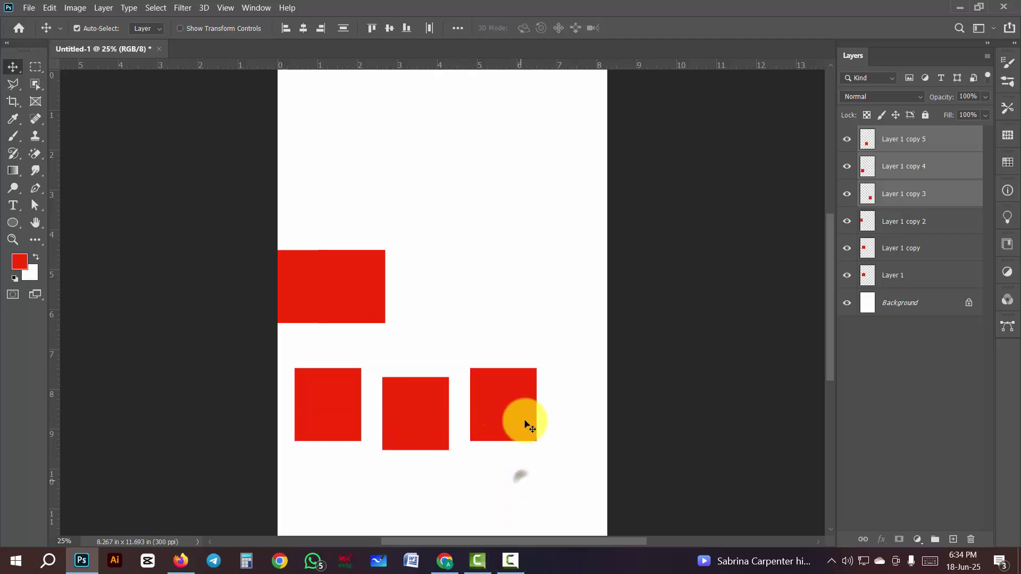
Narrow the last square of the lower row to about half its width and move it to the upper part of the page
ctrl+click(516, 405)
key(ctrl+t)
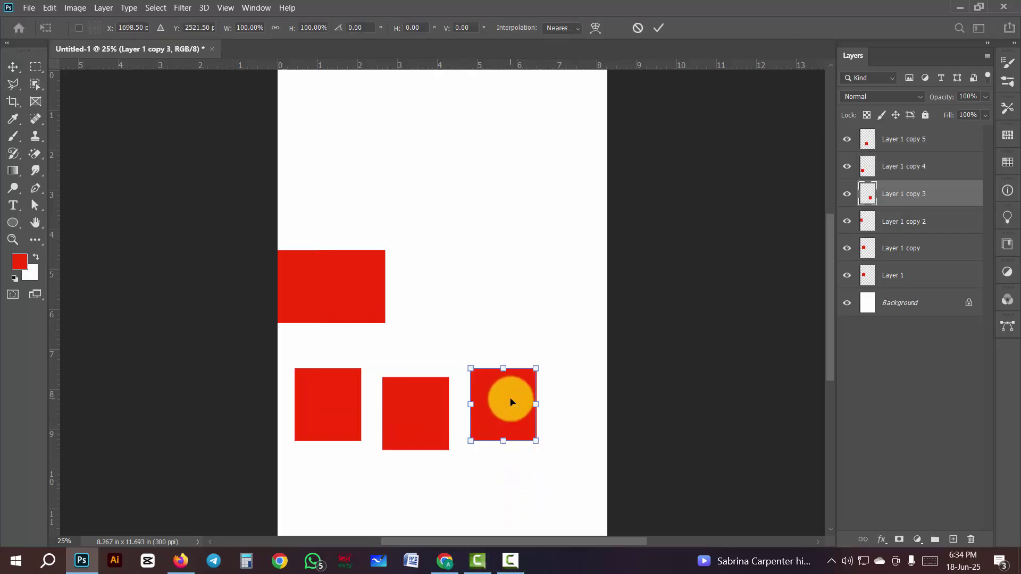
drag(541, 404, 464, 149)
key(Return)
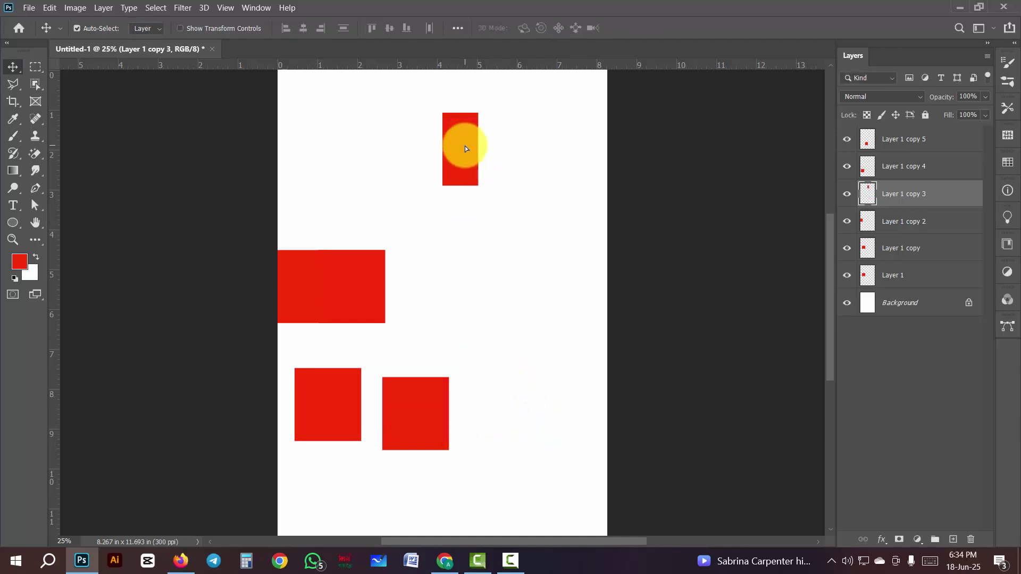
Rotate the narrowed rectangle by -90° and move it up and right, near the top of the page
key(ctrl+t)
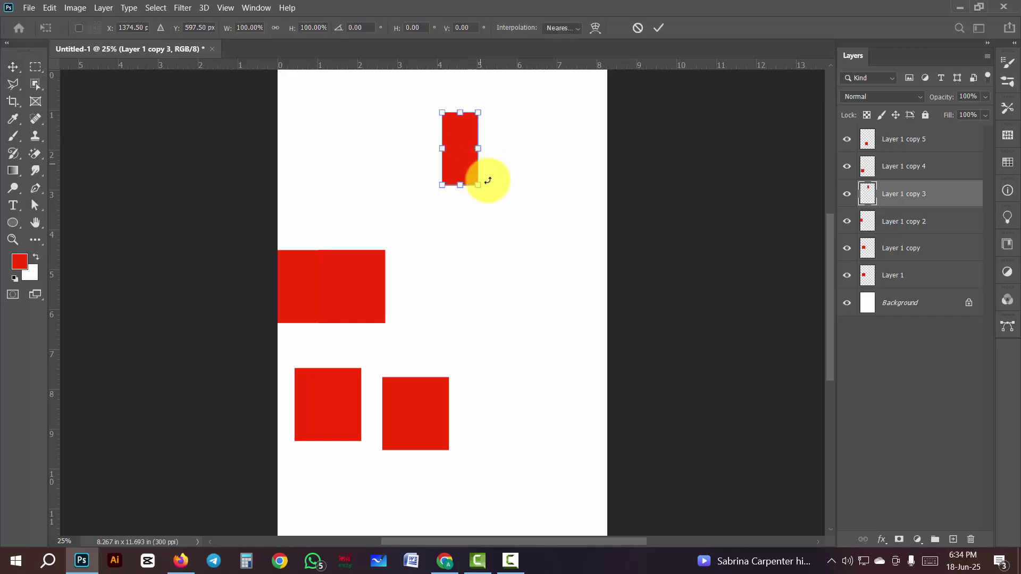
drag(485, 190, 519, 113)
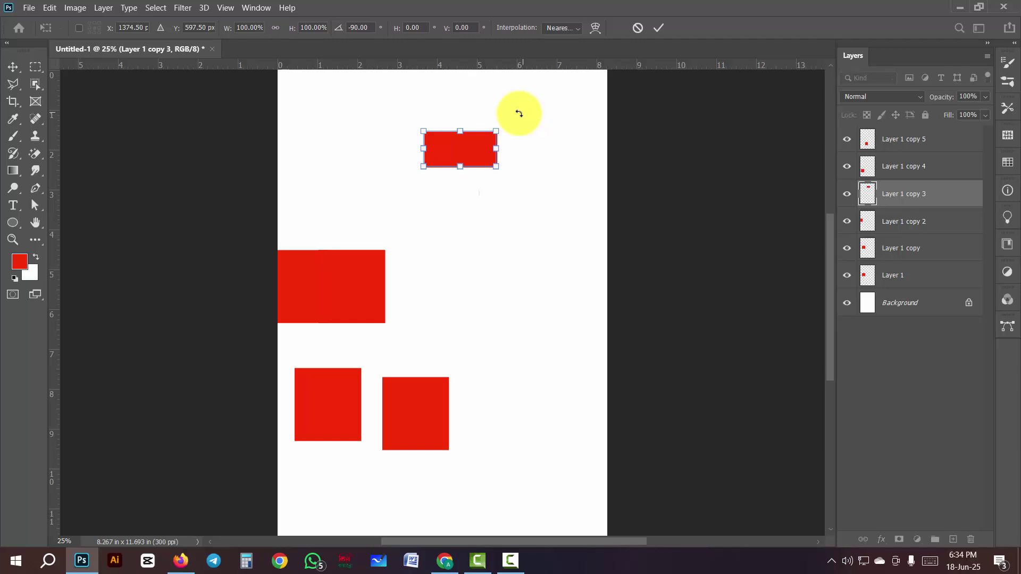
key(Return)
drag(488, 144, 525, 110)
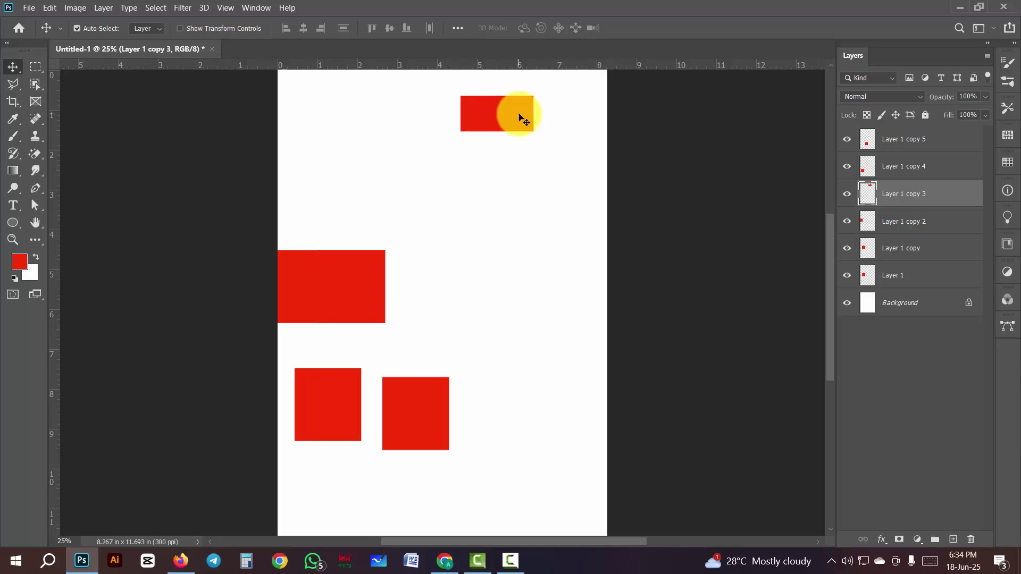
Duplicate the horizontal rectangle's layer five times
key(ctrl+j)
key(ctrl+j)
key(ctrl+j)
key(ctrl+j)
key(ctrl+j)
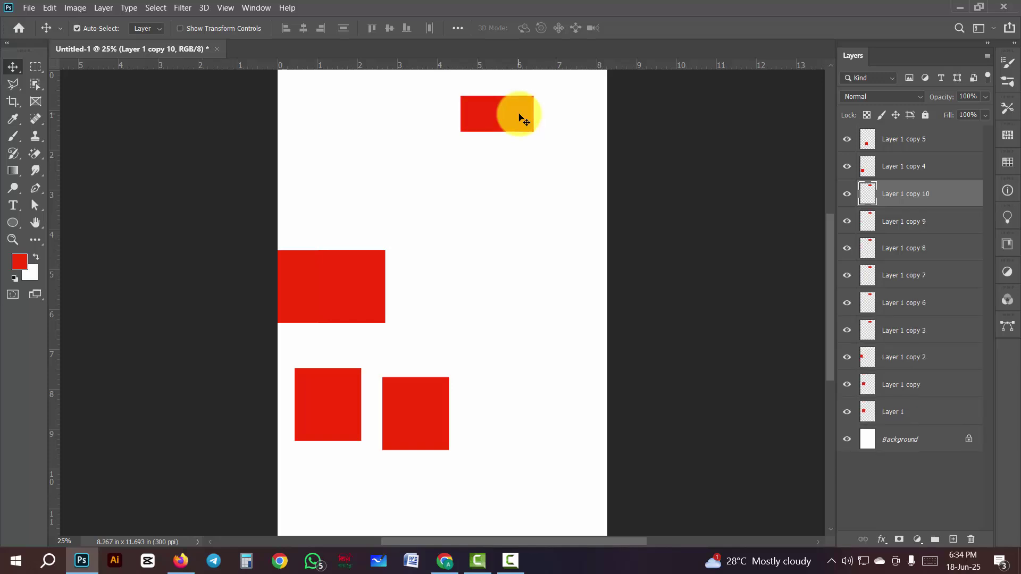
Spread the five copies into an uneven, irregularly spaced column below the original rectangle, and select all six rectangles
drag(500, 126, 484, 309)
click(495, 199)
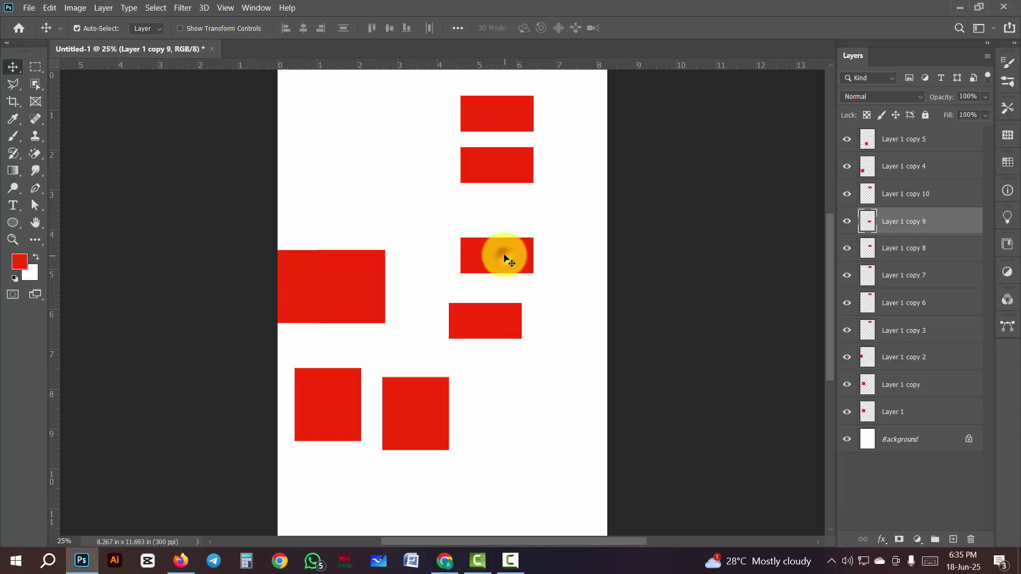
drag(505, 258, 505, 222)
drag(490, 119, 486, 273)
drag(496, 110, 519, 370)
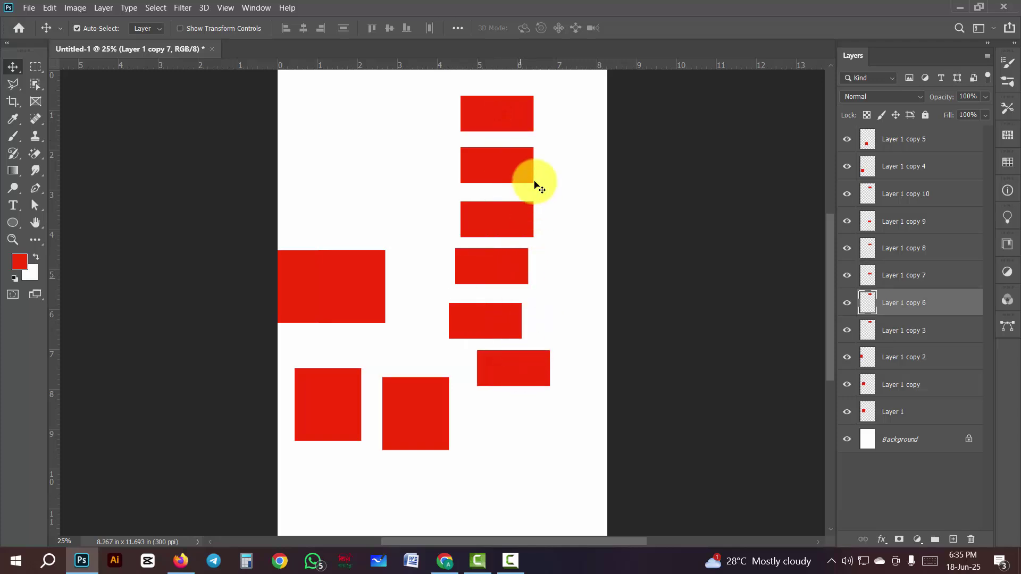
drag(578, 391, 464, 96)
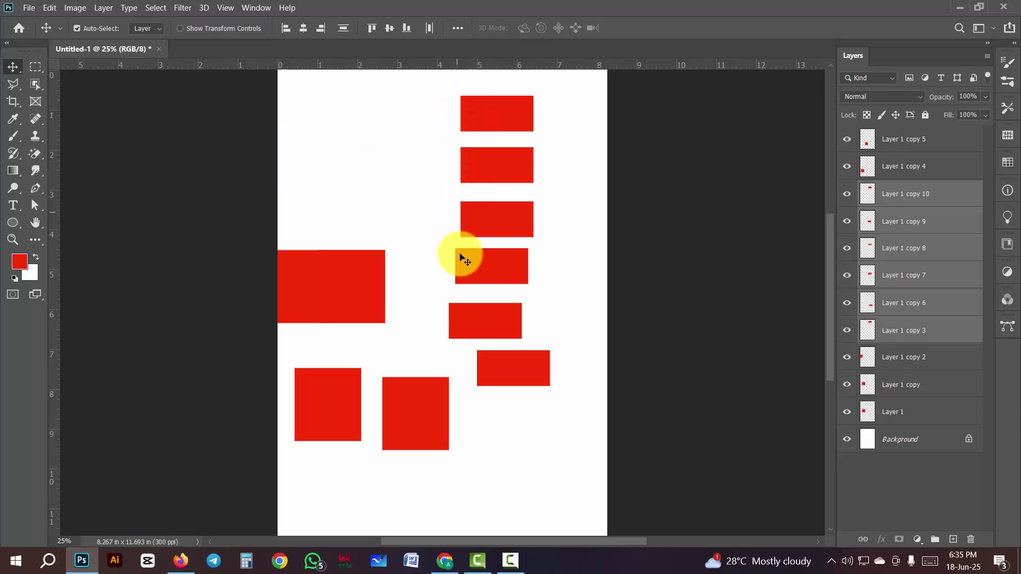
Try aligning the six rectangles by their left edges and distributing them by vertical centers, and undo both changes
click(285, 31)
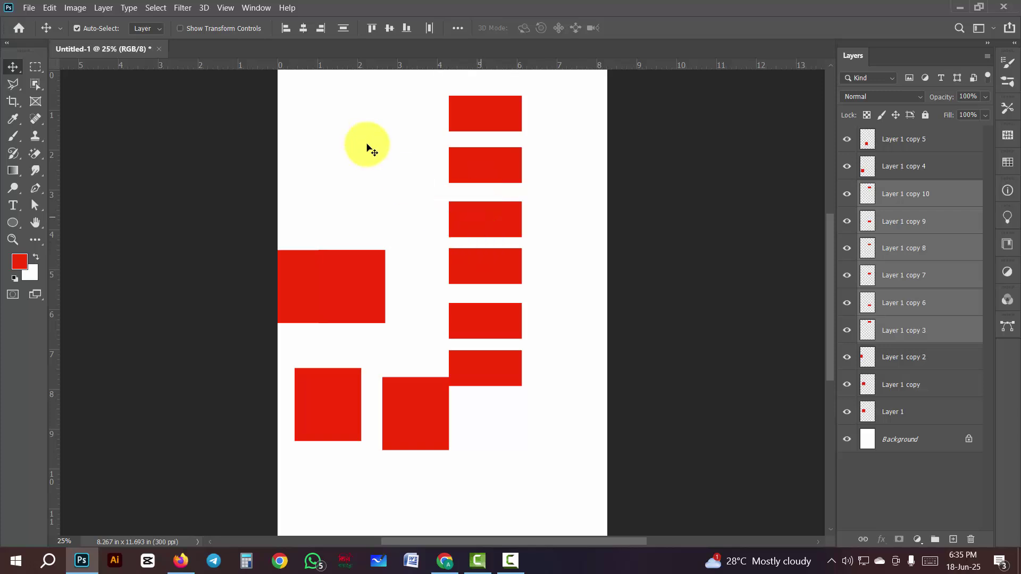
click(105, 9)
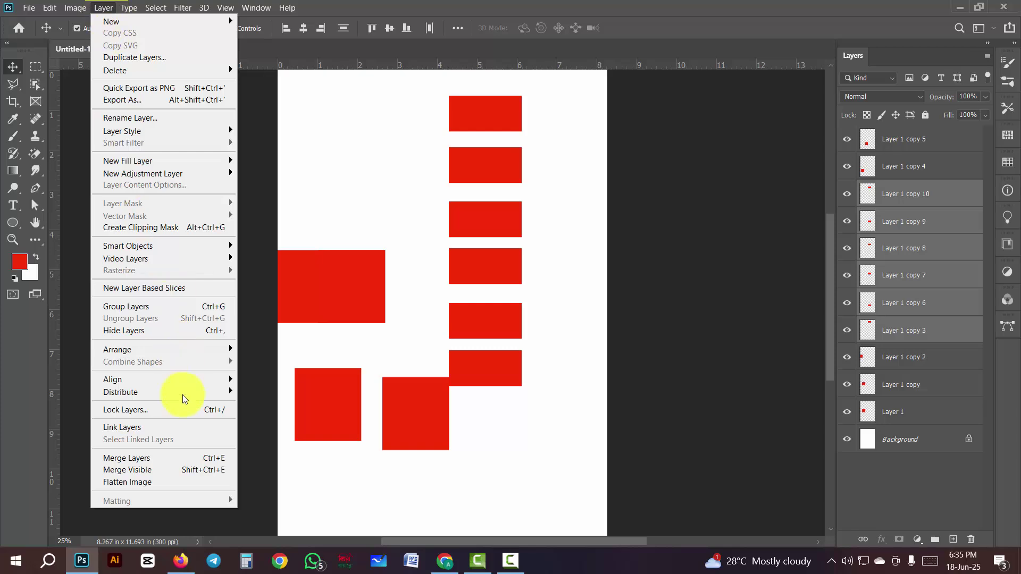
mouse_move(174, 394)
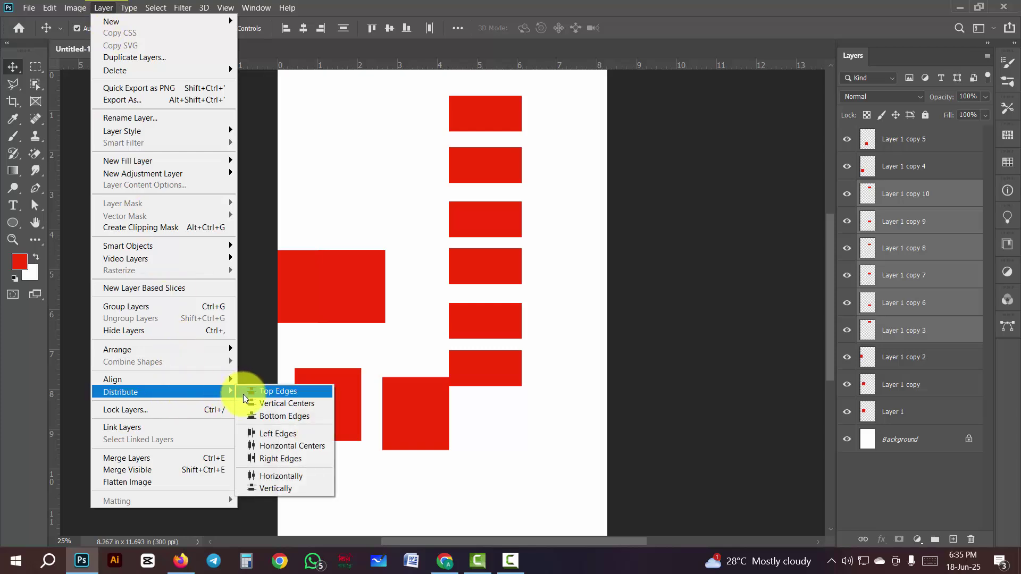
click(280, 407)
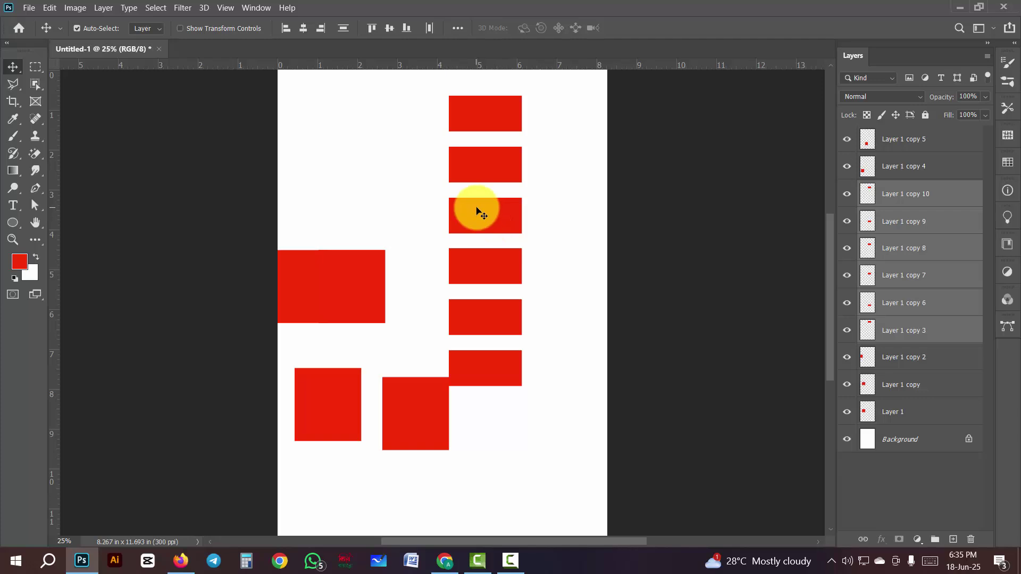
key(ctrl+z)
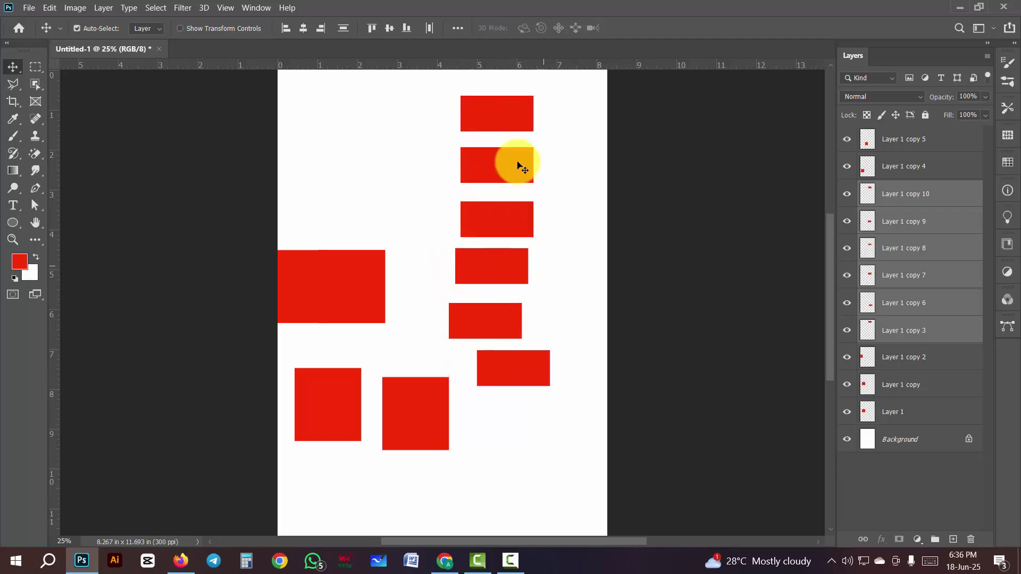
Align the six selected rectangles by their right edges and distribute them by vertical centers
click(321, 29)
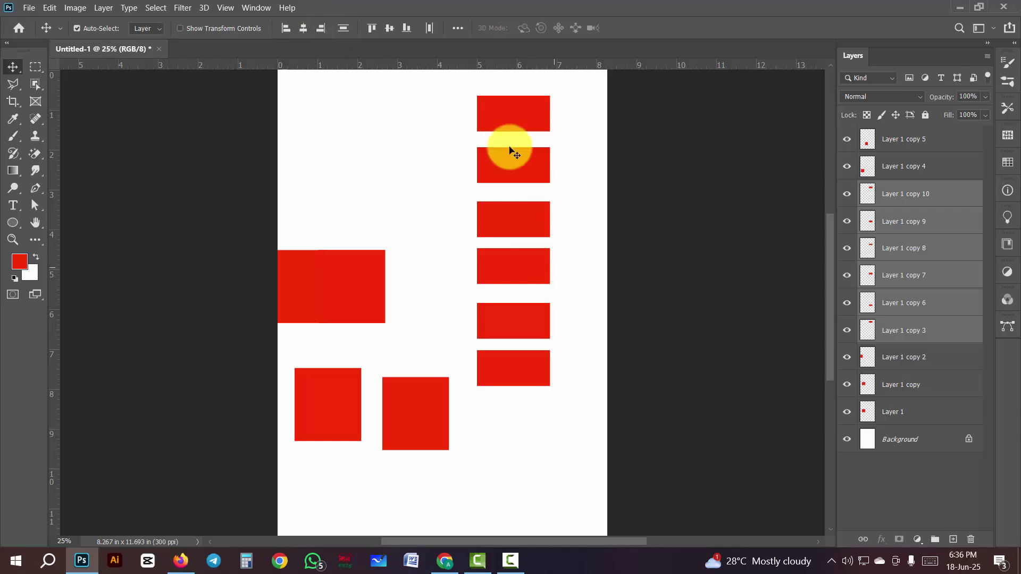
click(104, 9)
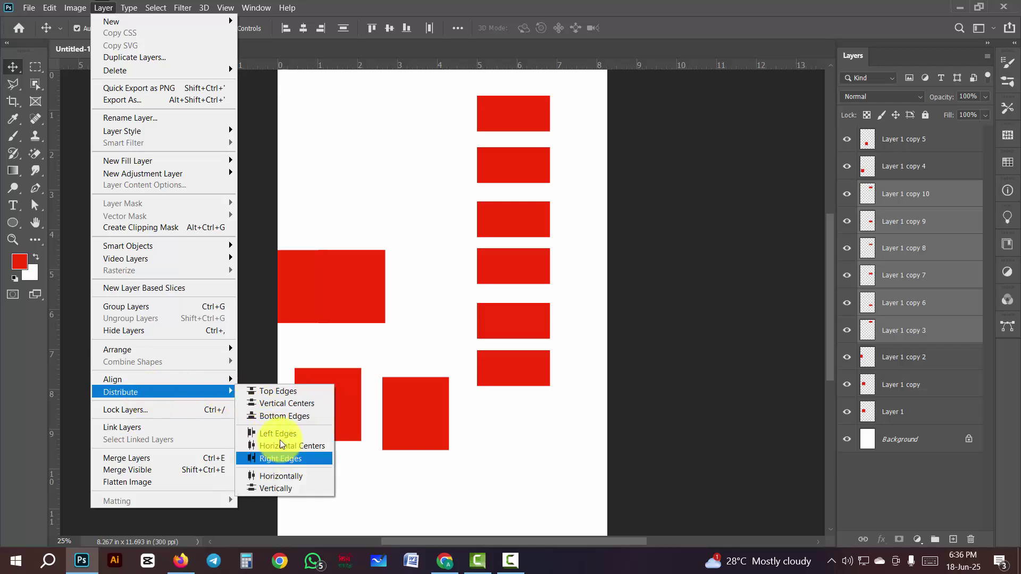
click(312, 404)
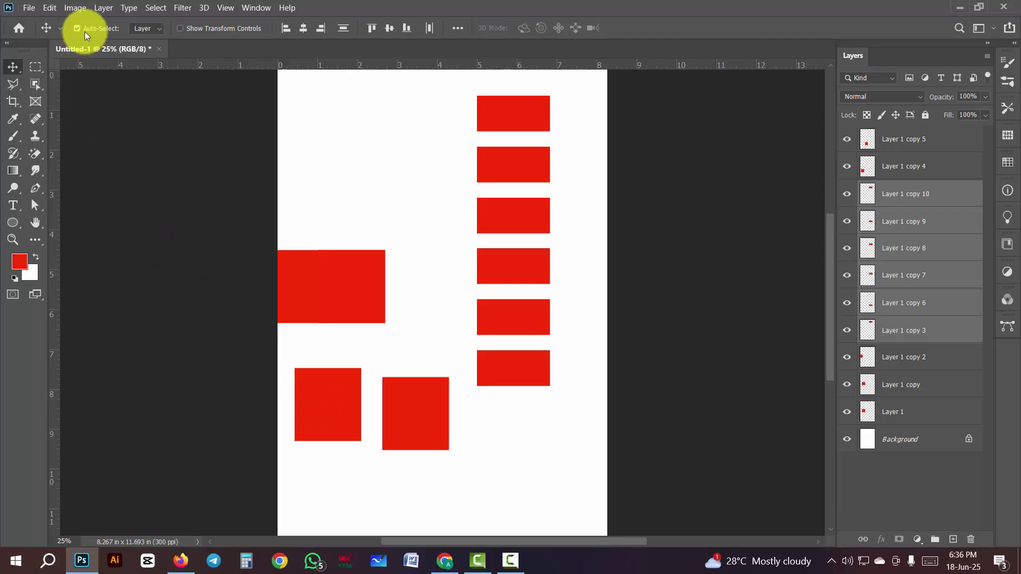
click(75, 8)
mouse_move(103, 8)
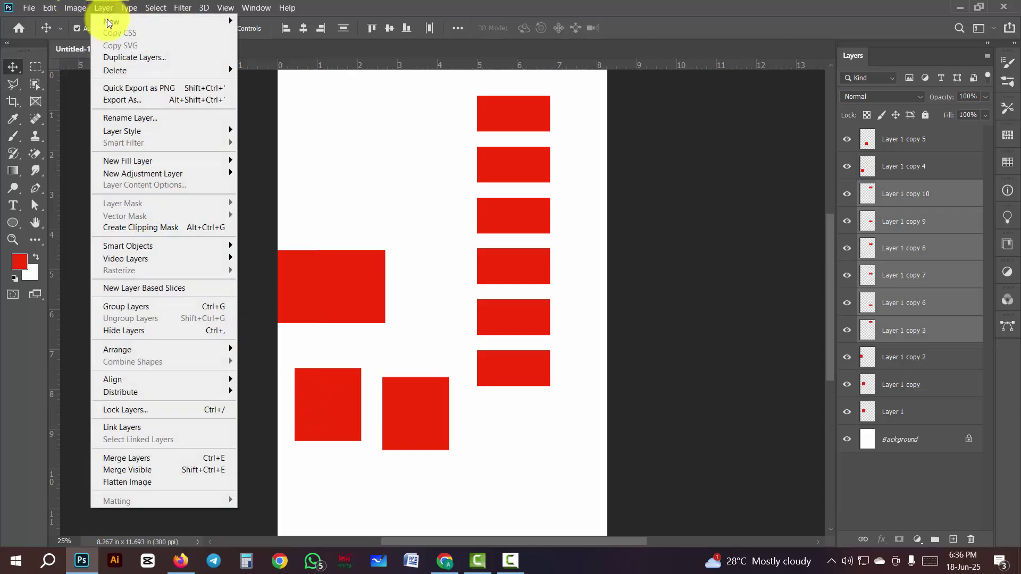
mouse_move(159, 393)
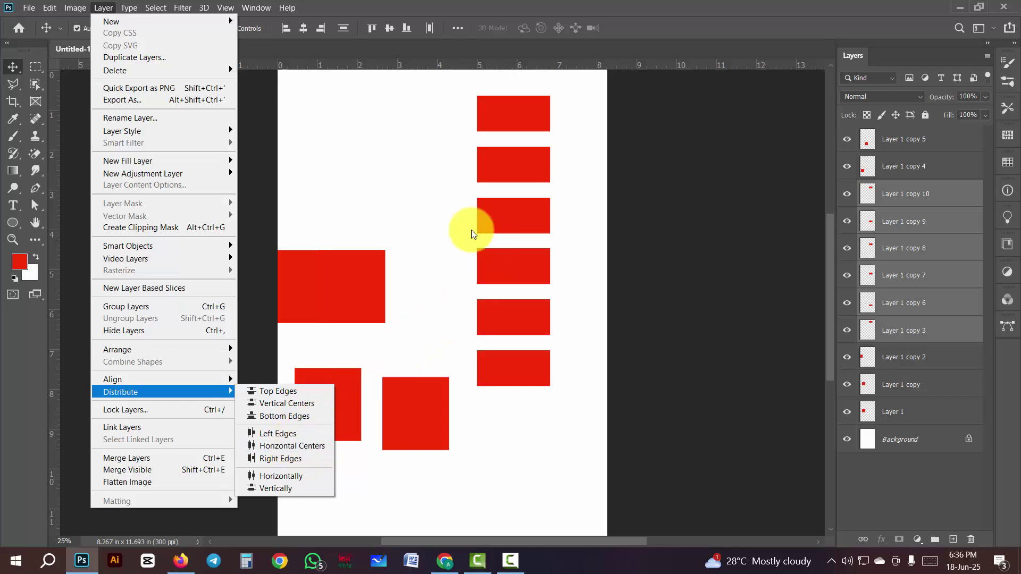
click(431, 207)
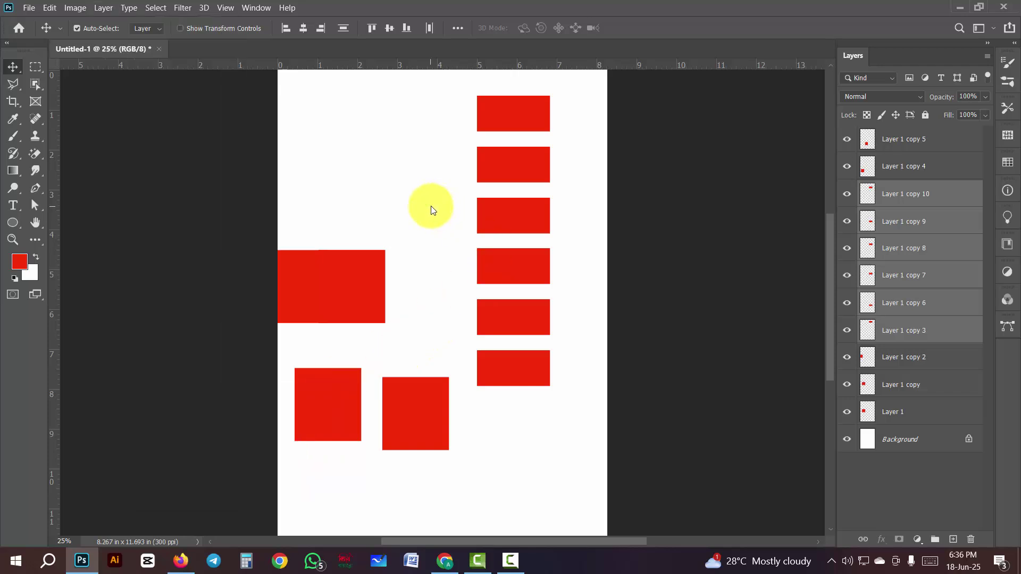